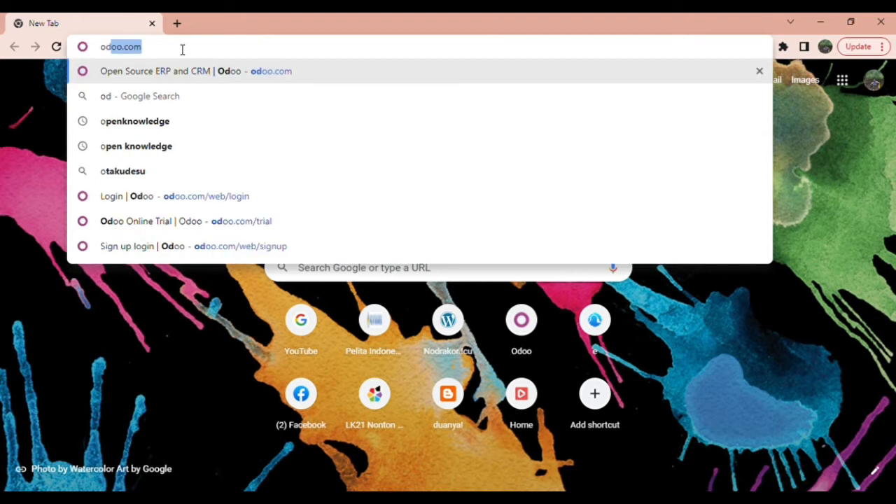
Step: Sign in to the Odoo account from odoo.com after a brief look at the sign-up page
key("Return")
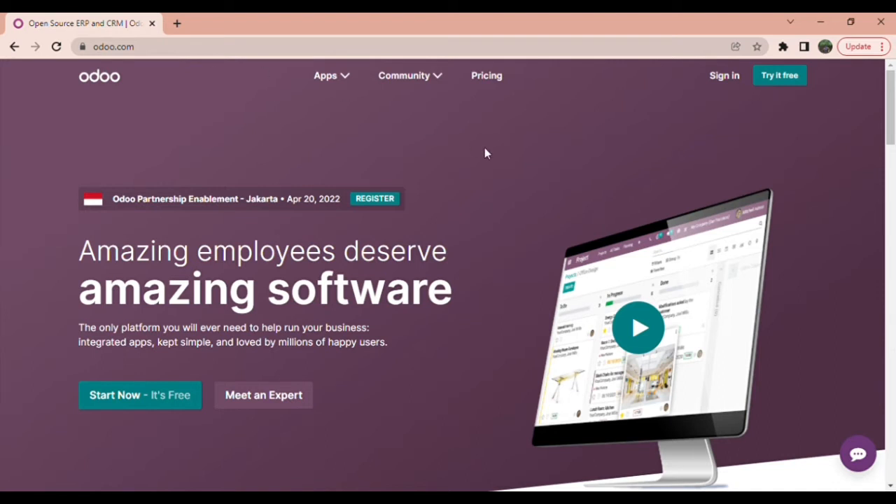
left_click(720, 83)
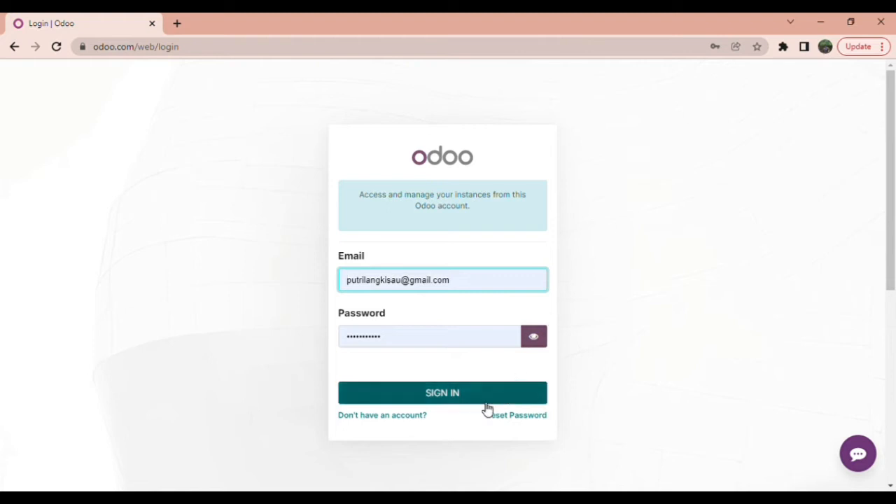
left_click(423, 415)
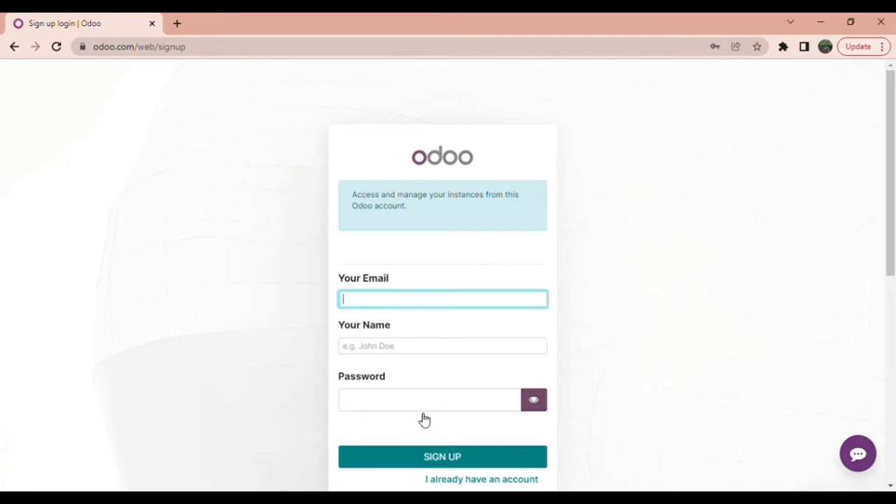
left_click(13, 49)
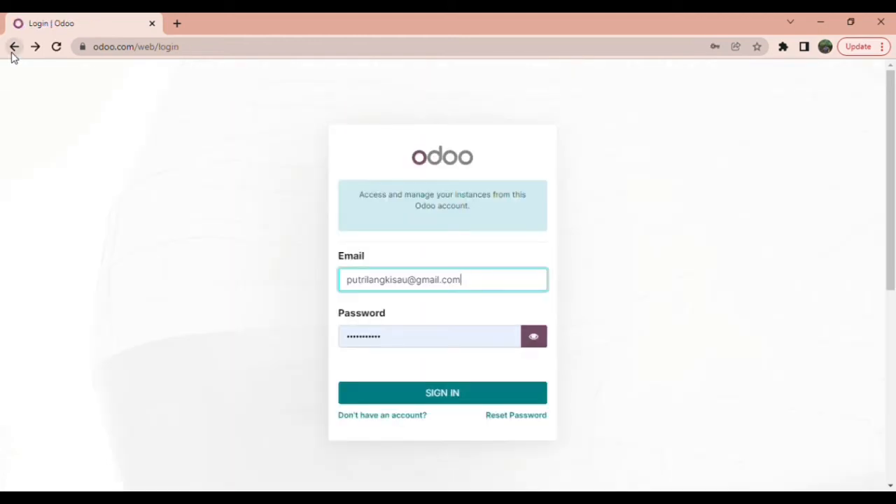
left_click(429, 397)
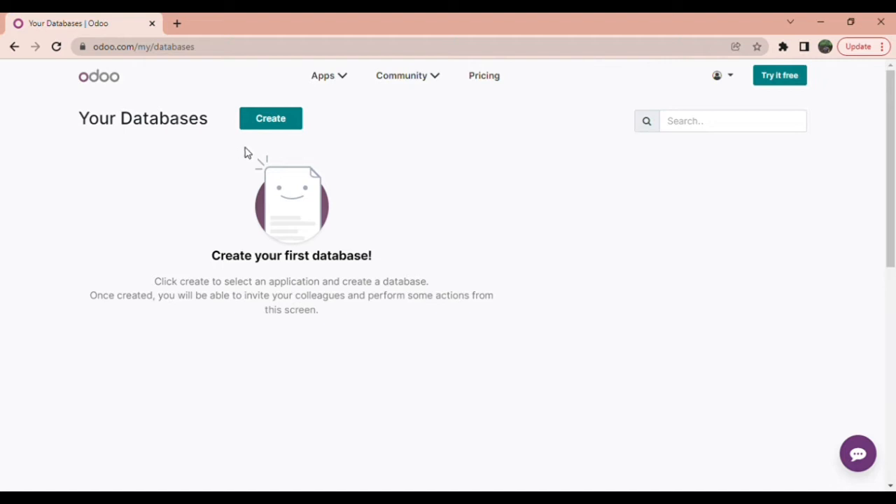
Step: Start a new database, select the Blog app, and continue to the Get Started form
left_click(269, 127)
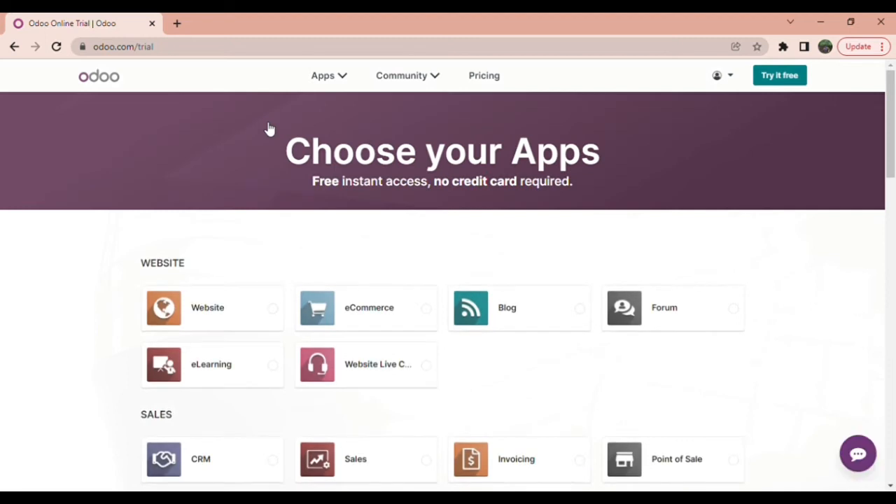
left_click(512, 314)
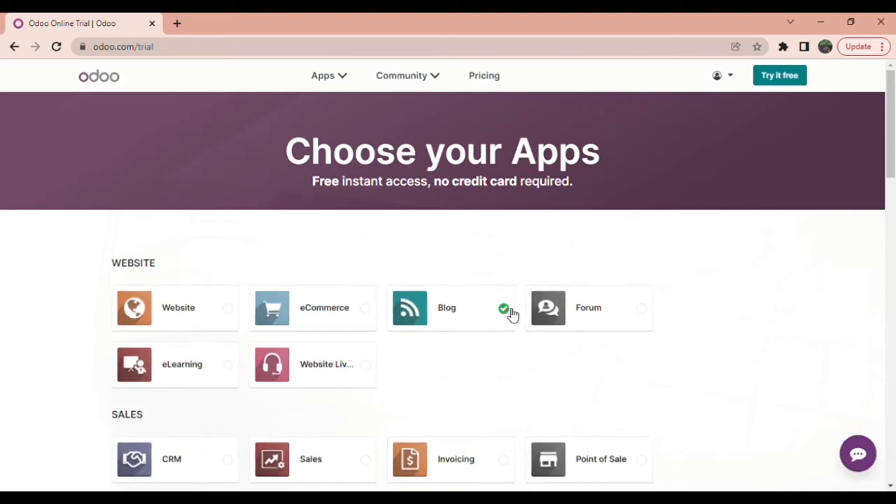
left_click(690, 345)
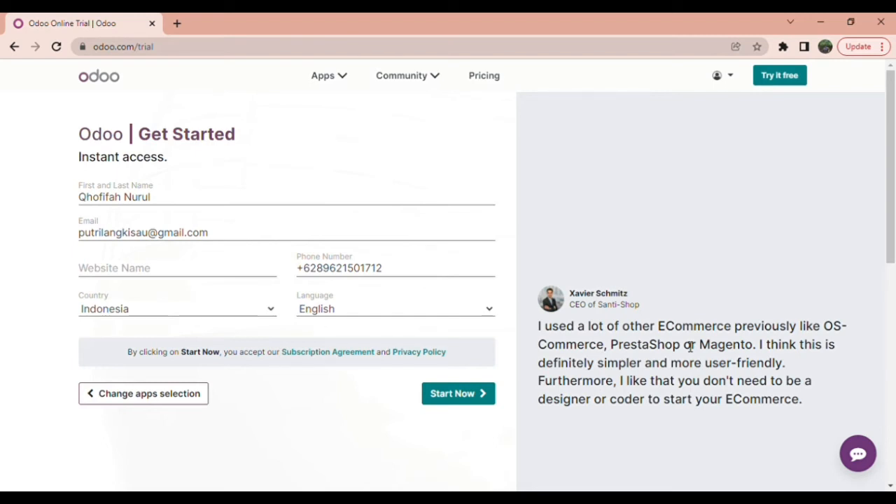
Step: Accept the autofilled website name 'foodlovers' and launch the trial database
left_click(226, 272)
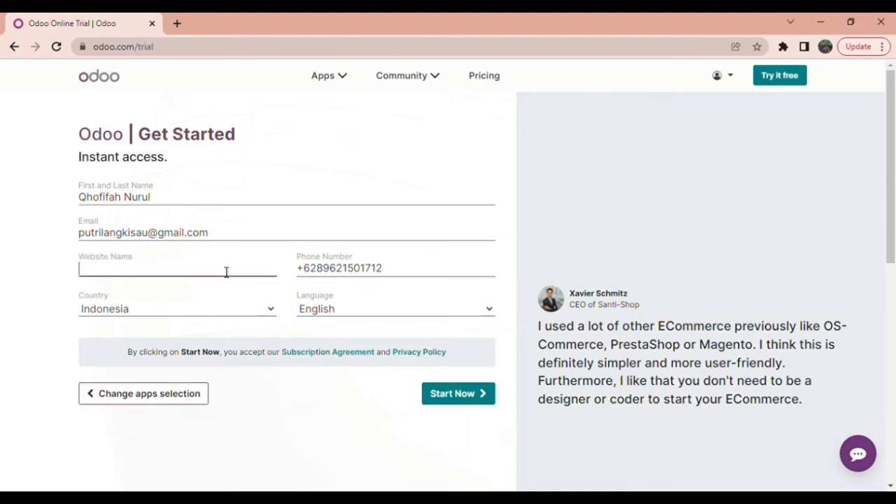
left_click(220, 296)
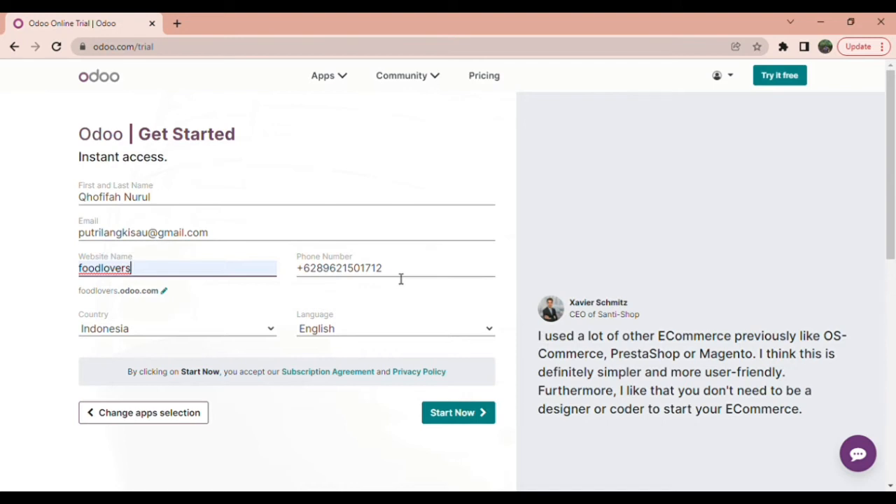
left_click(455, 420)
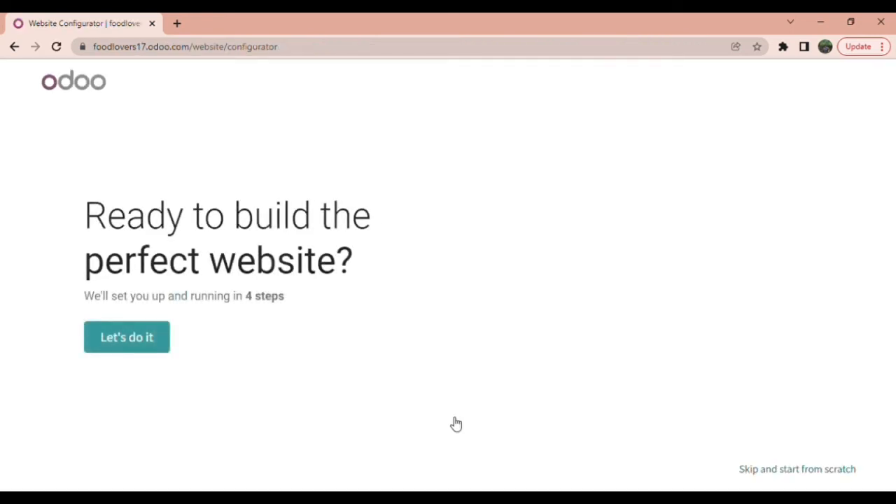
Step: Skip the guided setup, browse the themes, and apply the Service theme
left_click(764, 472)
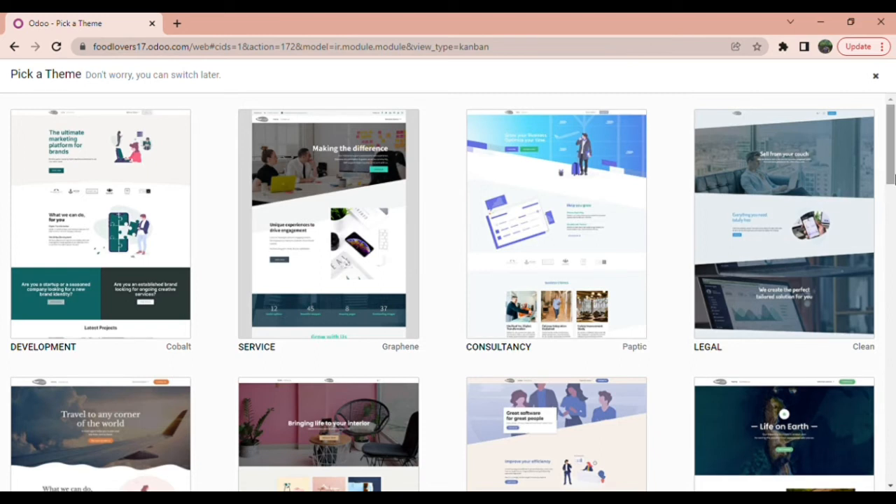
left_click_drag(893, 175, 894, 296)
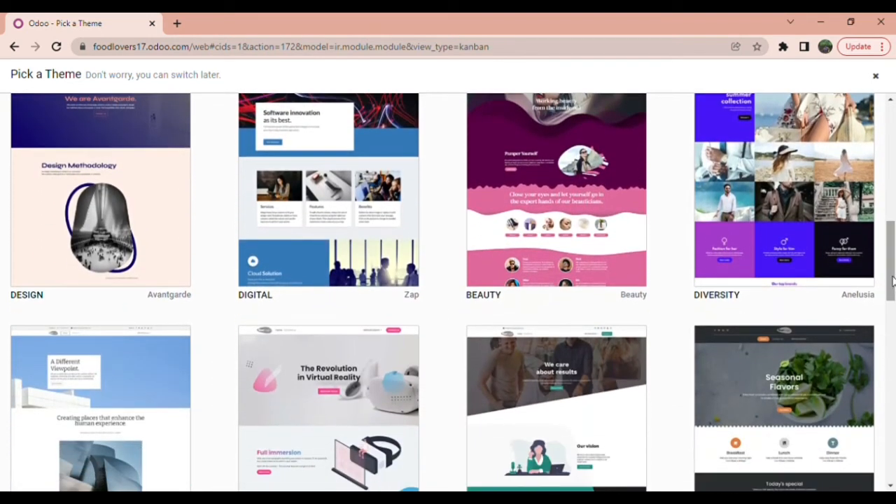
left_click_drag(894, 281, 894, 105)
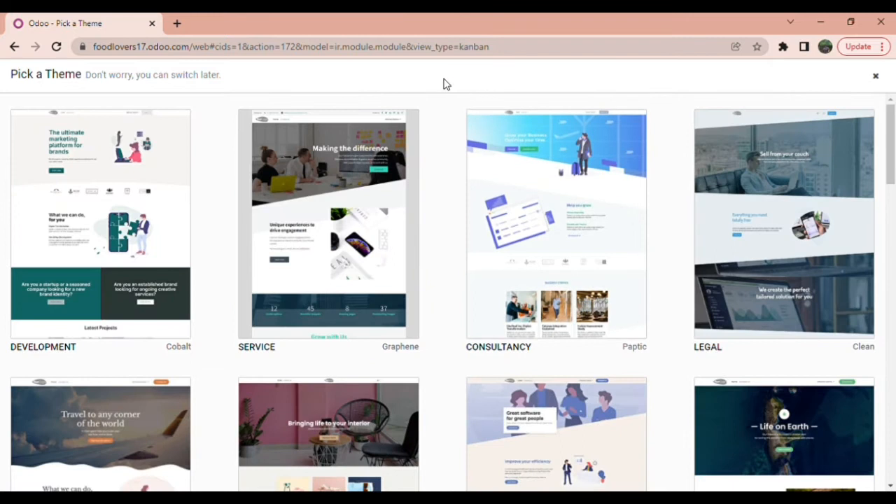
left_click(344, 203)
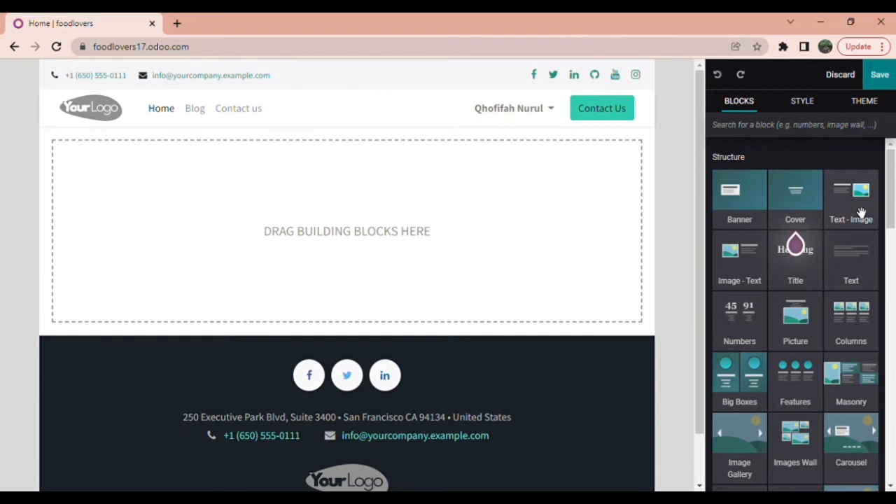
Step: Drop a Text - Image block onto the homepage and make a 'food' search photo the header logo
left_click_drag(861, 212, 564, 224)
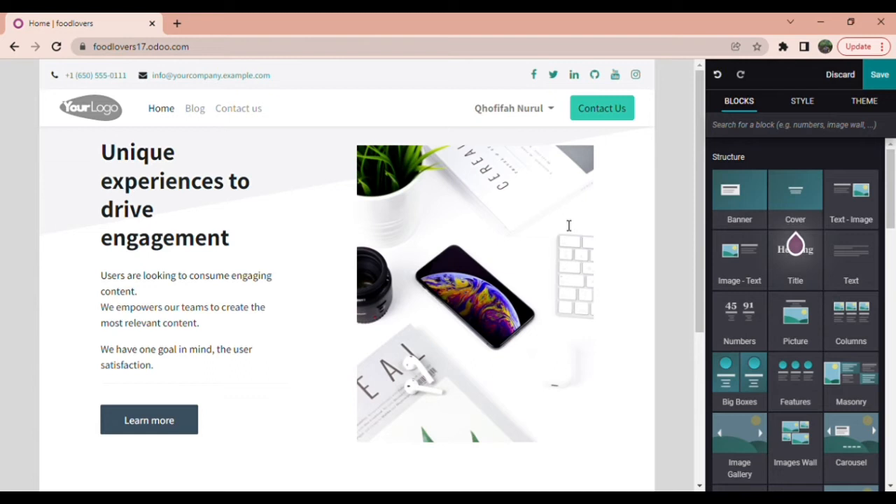
double_click(105, 109)
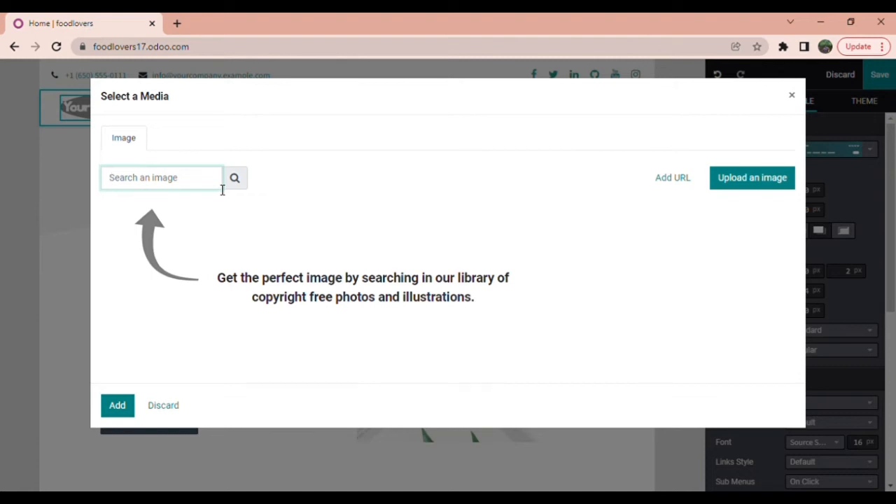
type("foo")
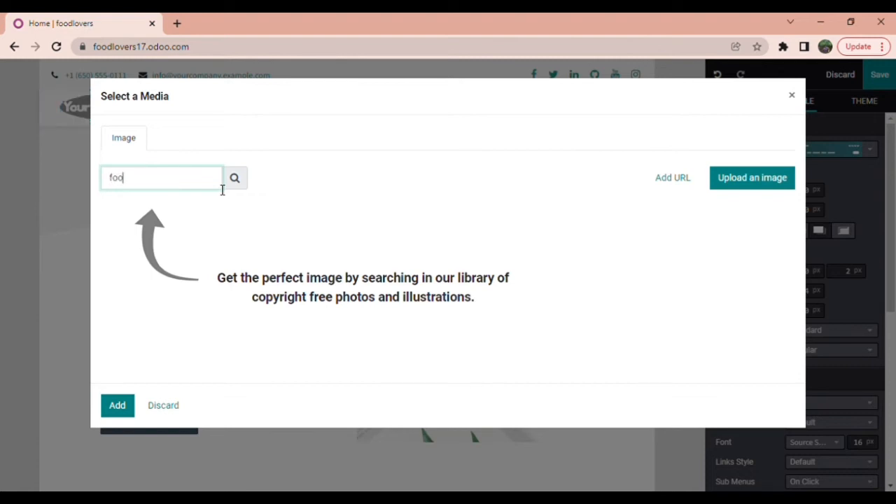
type("d")
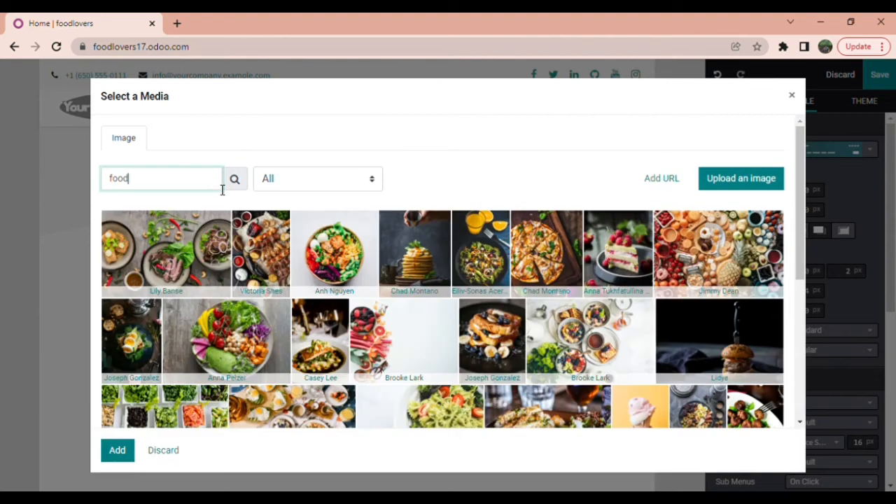
left_click(293, 394)
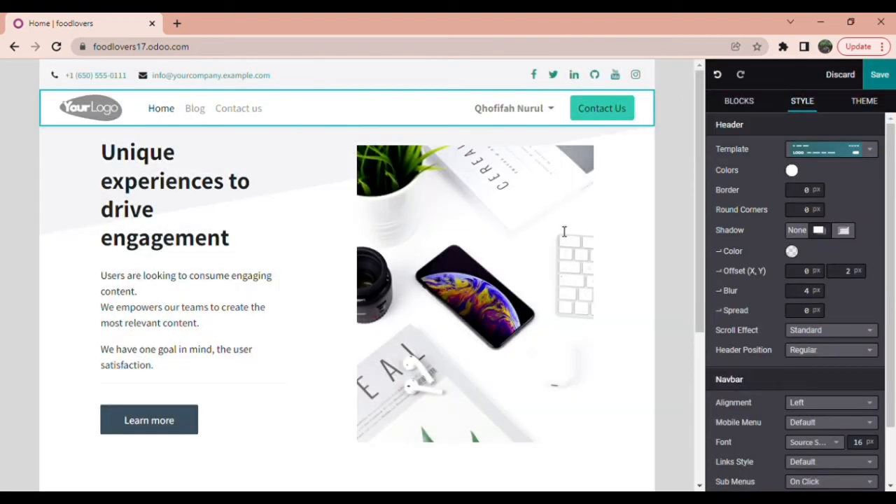
double_click(95, 114)
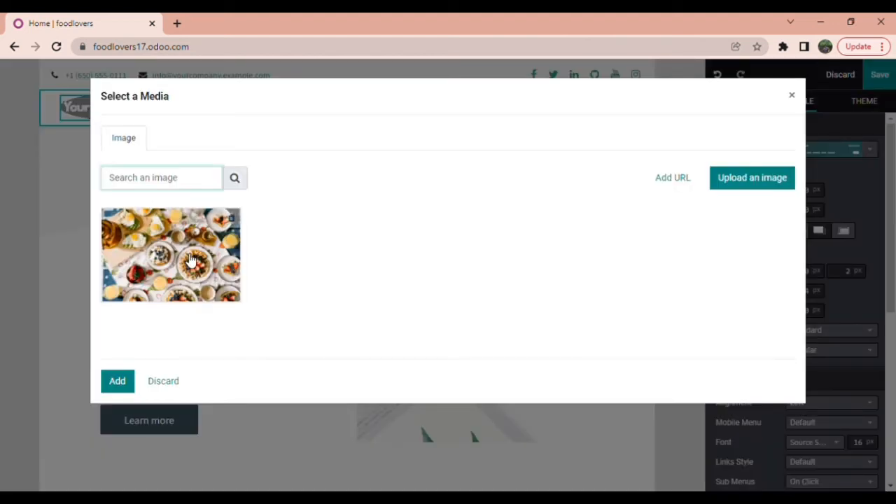
left_click(191, 260)
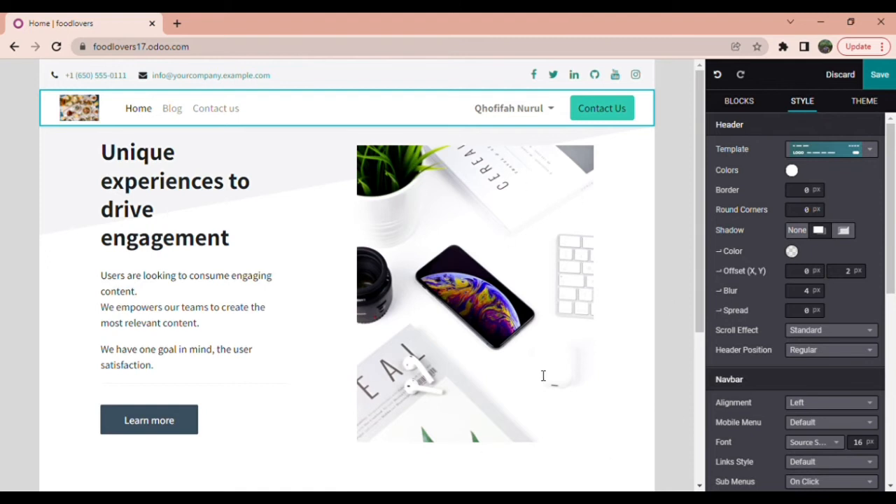
Step: Replace the section's phone image with the French toast photo found by searching 'food'
left_click(414, 265)
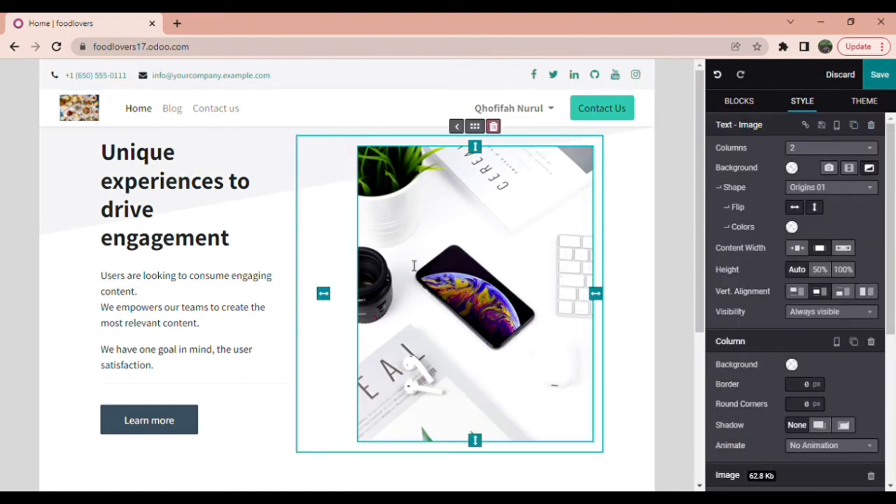
double_click(412, 264)
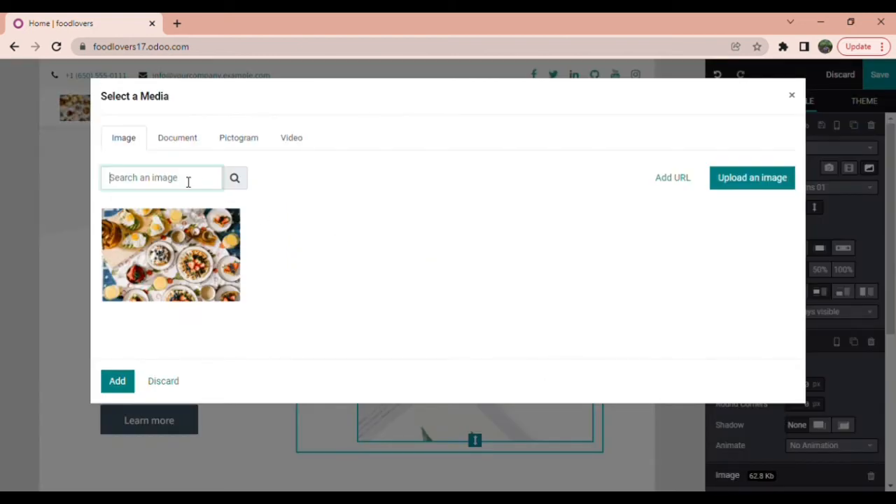
type("food")
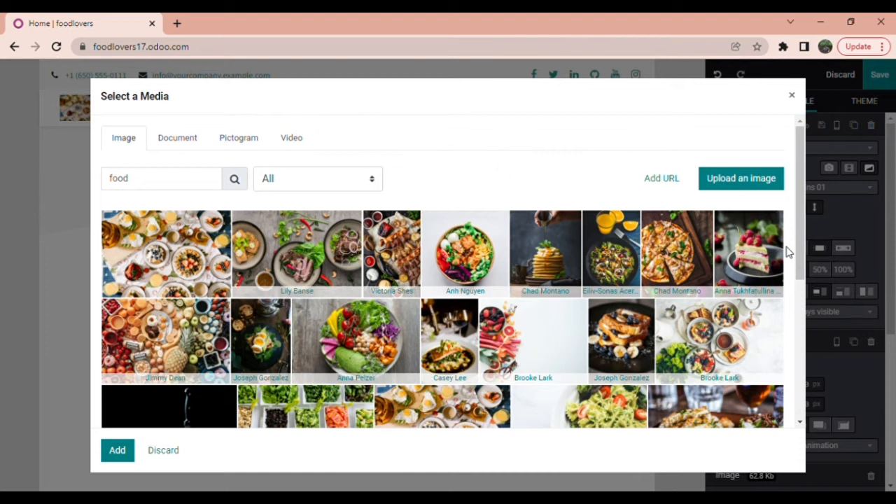
scroll(790, 252, "down", 2)
scroll(795, 302, "up", 1)
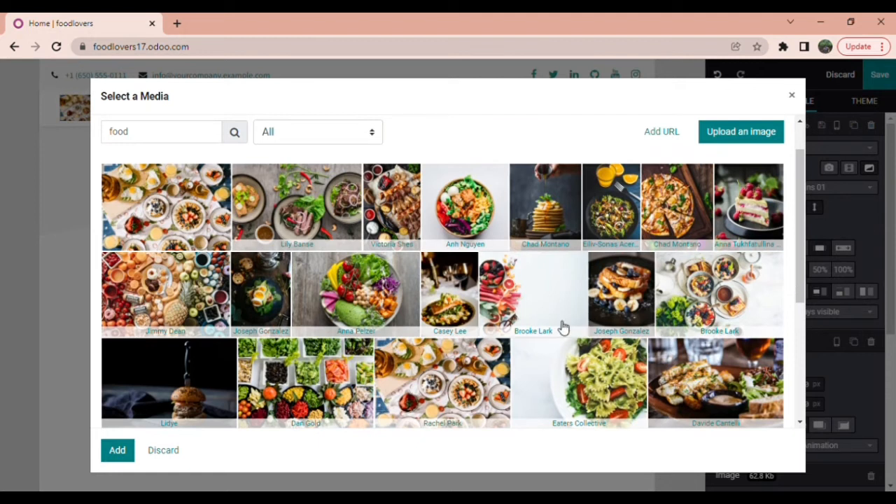
left_click(633, 278)
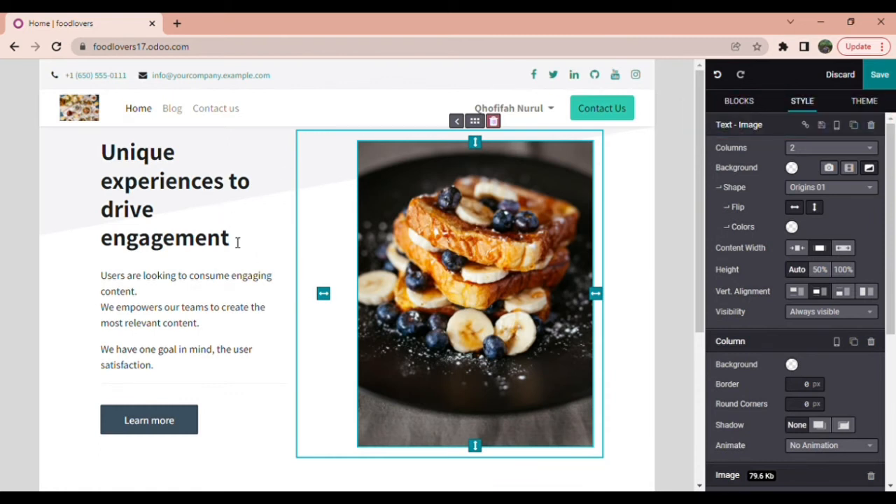
Step: Change the section heading to 'Hello Guys!!!'
left_click(103, 155)
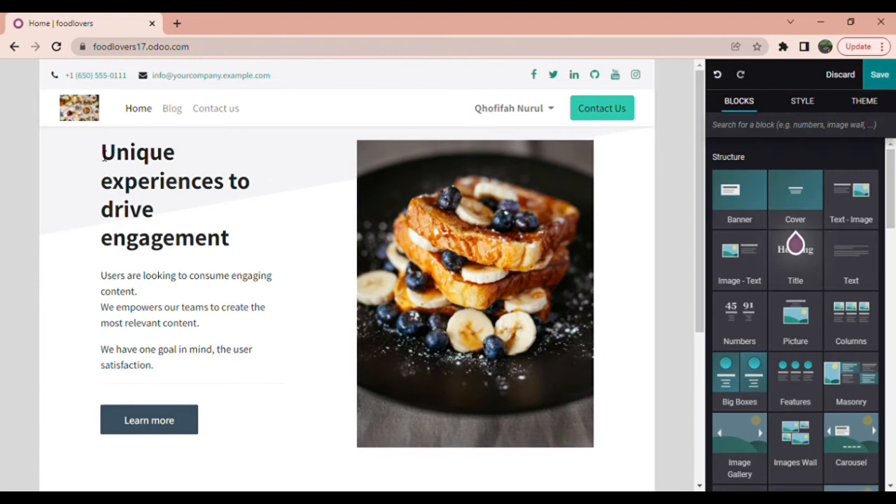
triple_click(237, 249)
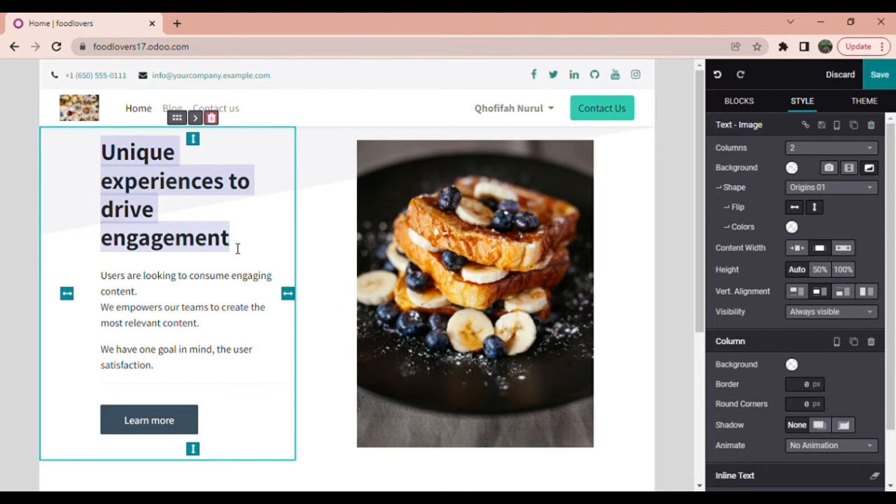
type("He")
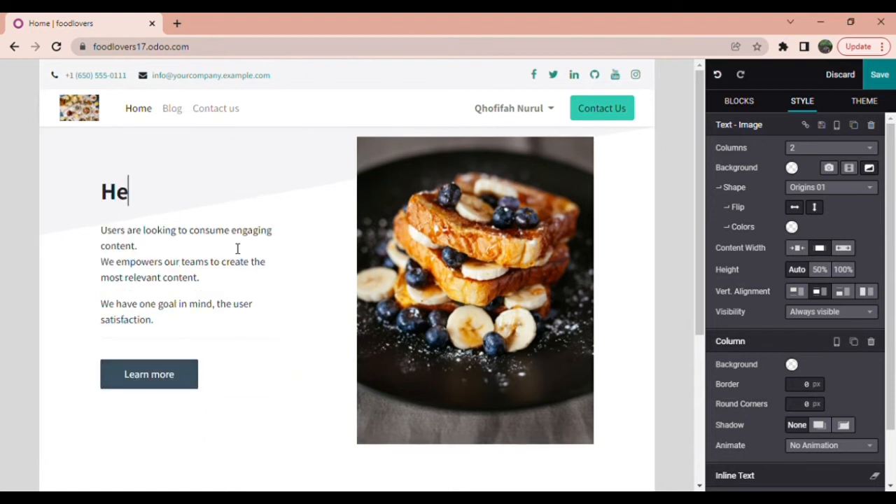
type("llo Guys!!!")
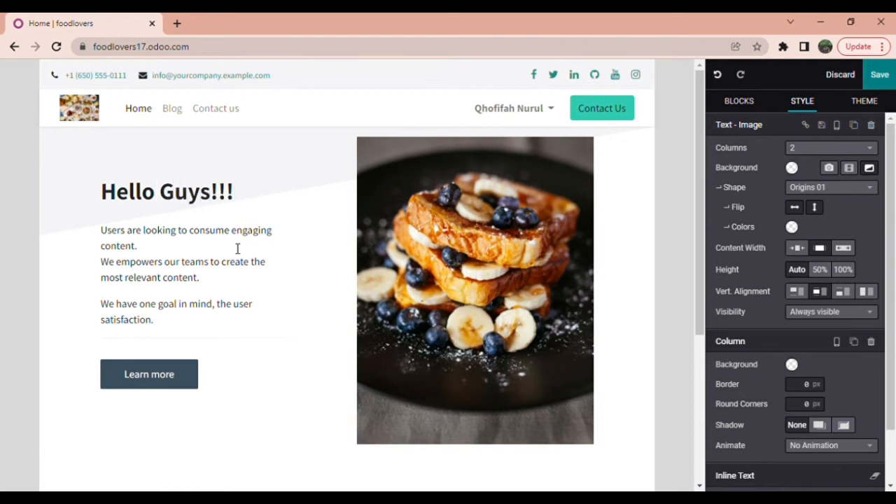
Step: Delete the closing 'We have one goal in mind' paragraph and its empty line
triple_click(211, 321)
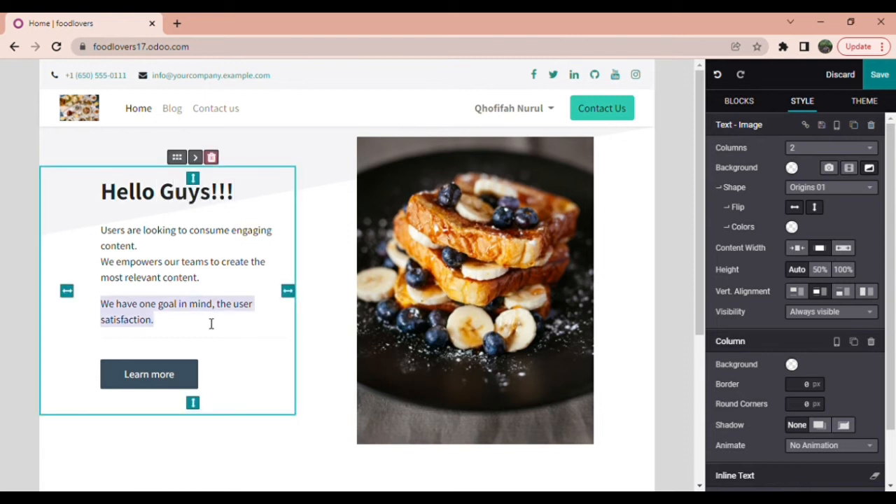
key("BackSpace")
key("BackSpace")
key("BackSpace")
key("BackSpace")
key("BackSpace")
key("BackSpace")
key("BackSpace")
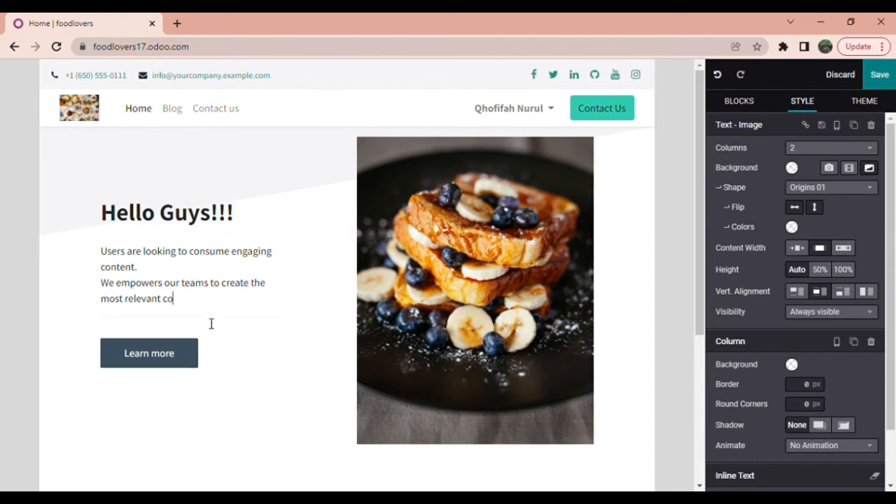
key("BackSpace")
key("BackSpace")
key("BackSpace")
key("BackSpace")
key("BackSpace")
key("BackSpace")
key("BackSpace")
key("BackSpace")
key("BackSpace")
key("BackSpace")
key("BackSpace")
key("BackSpace")
key("BackSpace")
key("BackSpace")
key("BackSpace")
key("BackSpace")
key("BackSpace")
key("BackSpace")
key("BackSpace")
key("BackSpace")
key("BackSpace")
key("BackSpace")
key("BackSpace")
key("BackSpace")
key("BackSpace")
key("BackSpace")
key("BackSpace")
key("BackSpace")
key("BackSpace")
key("BackSpace")
key("BackSpace")
key("BackSpace")
key("BackSpace")
key("BackSpace")
key("BackSpace")
key("BackSpace")
key("BackSpace")
key("BackSpace")
key("BackSpace")
key("BackSpace")
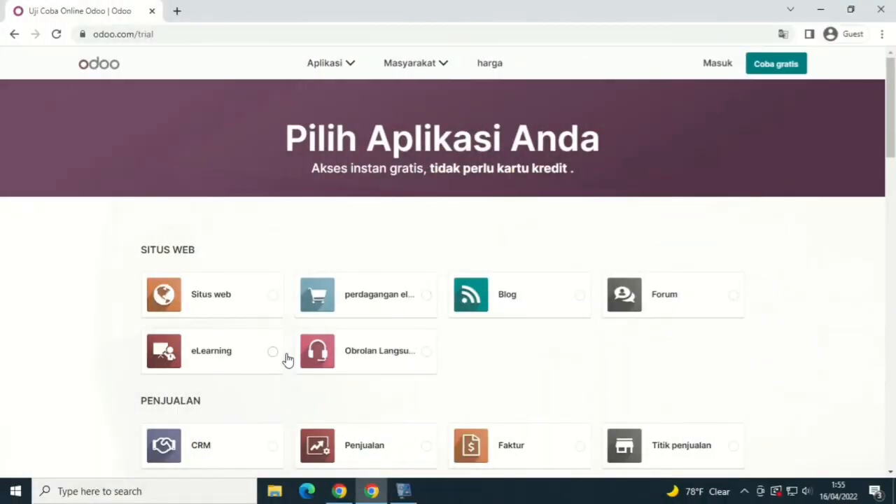
Step: Select only the Karyawan (Employees) app for the trial and continue to the signup form
scroll(303, 349, "down", 2)
scroll(302, 348, "down", 6)
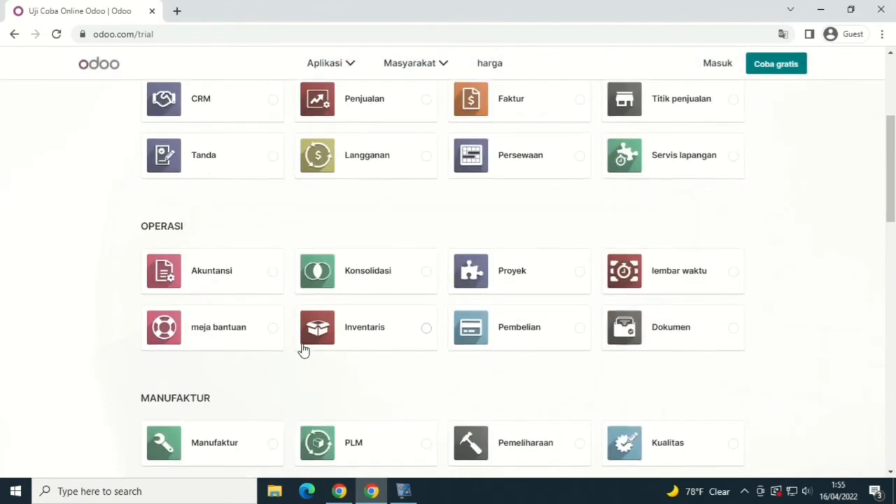
scroll(303, 348, "down", 4)
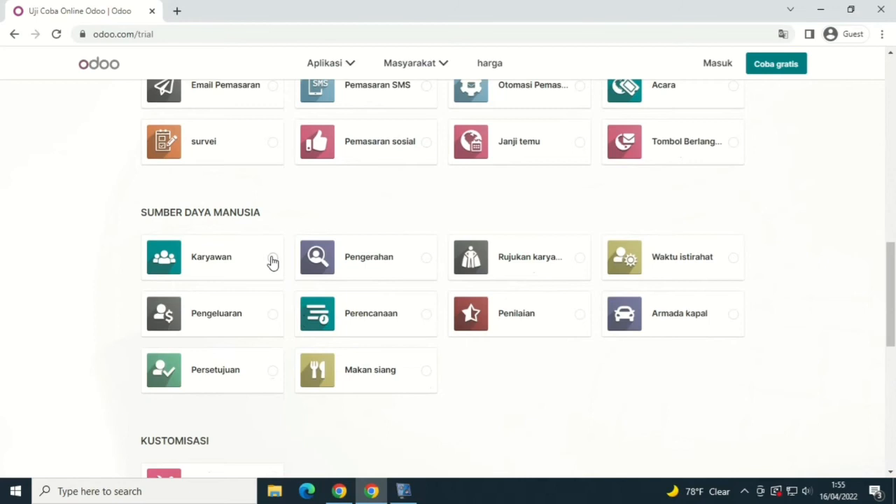
left_click(265, 262)
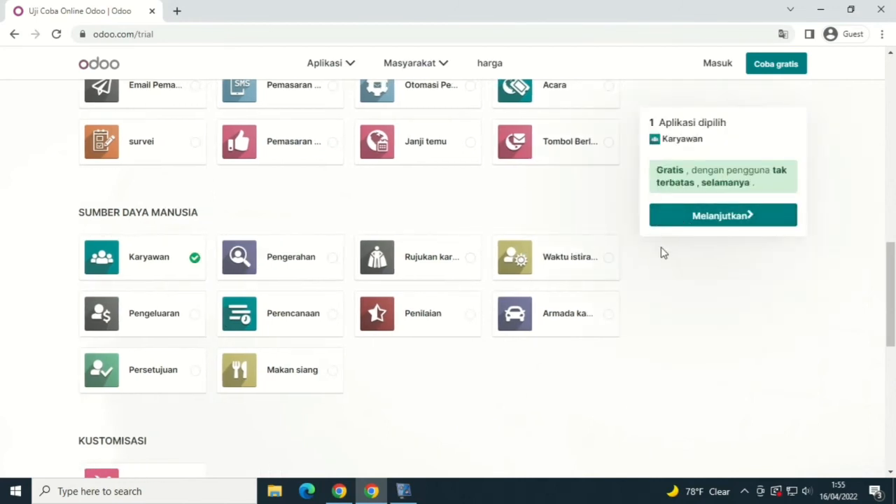
left_click(706, 217)
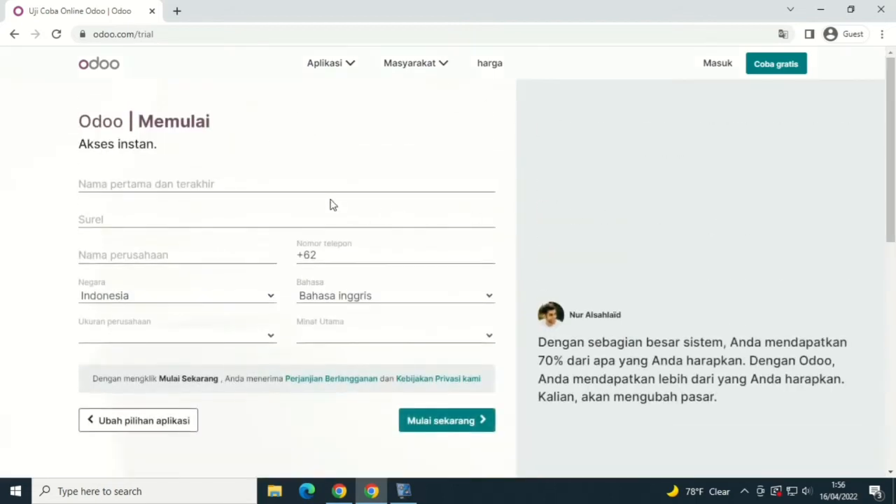
Step: Fill in the full name, e-mail, company 'foodlovers' and phone number
left_click(334, 189)
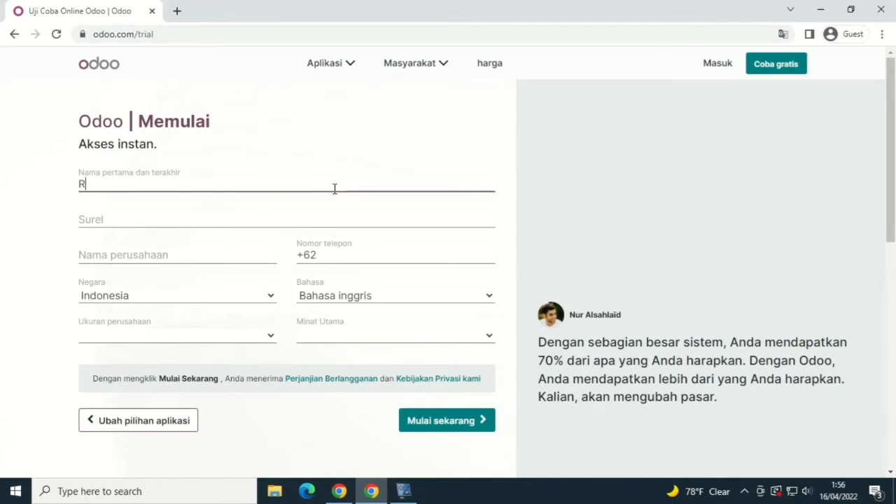
type("Raja")
left_click(396, 217)
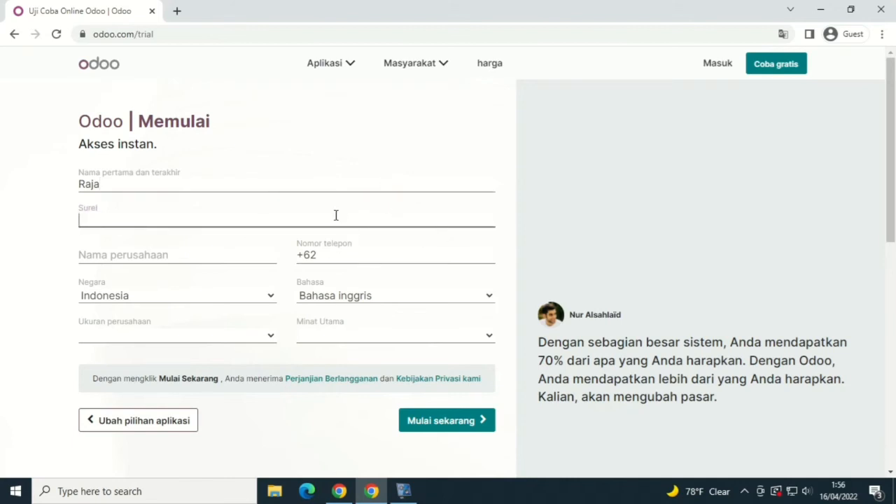
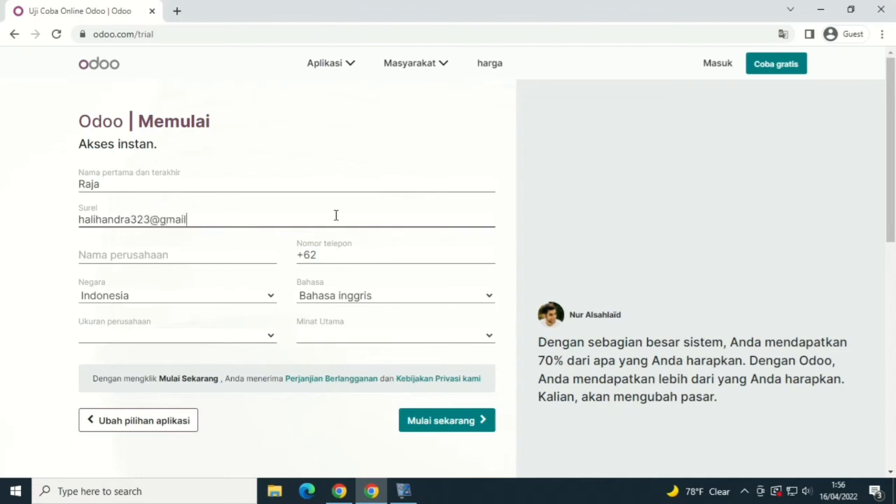
left_click(212, 255)
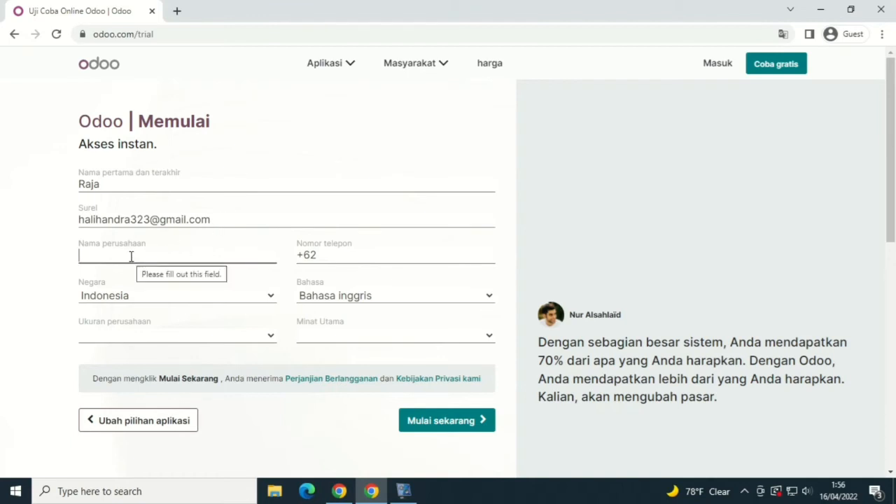
type("fo")
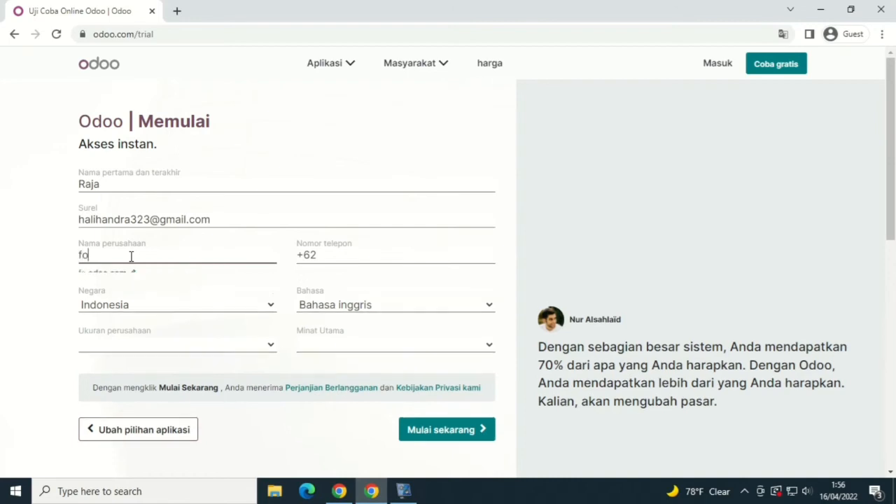
type("odlovers")
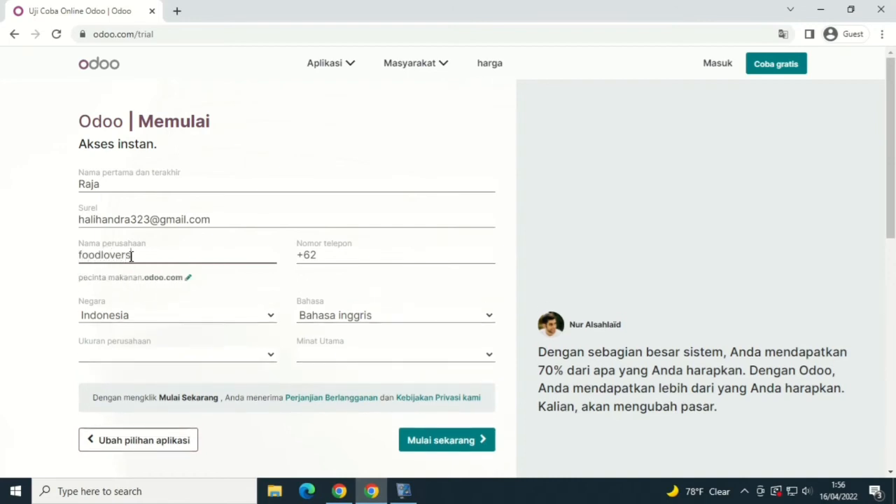
left_click(326, 255)
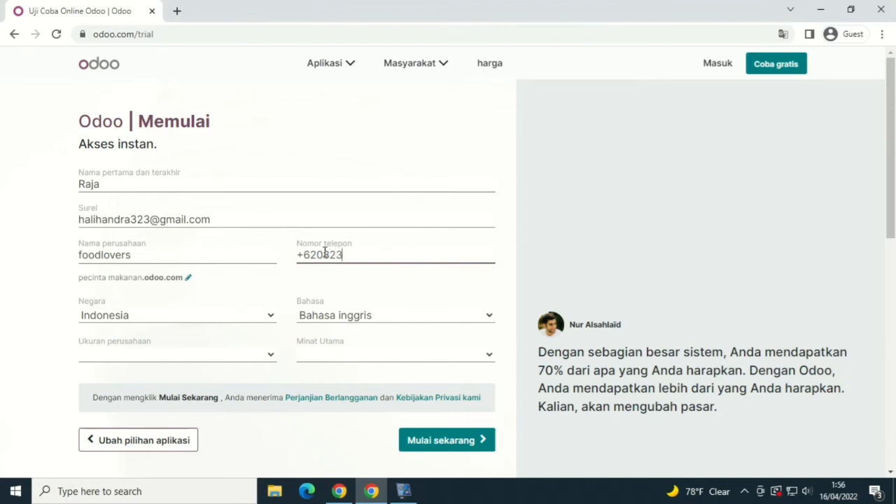
Step: Set company size '< 5 karyawan', interest 'saya seorang murid', and submit the trial signup
left_click(172, 359)
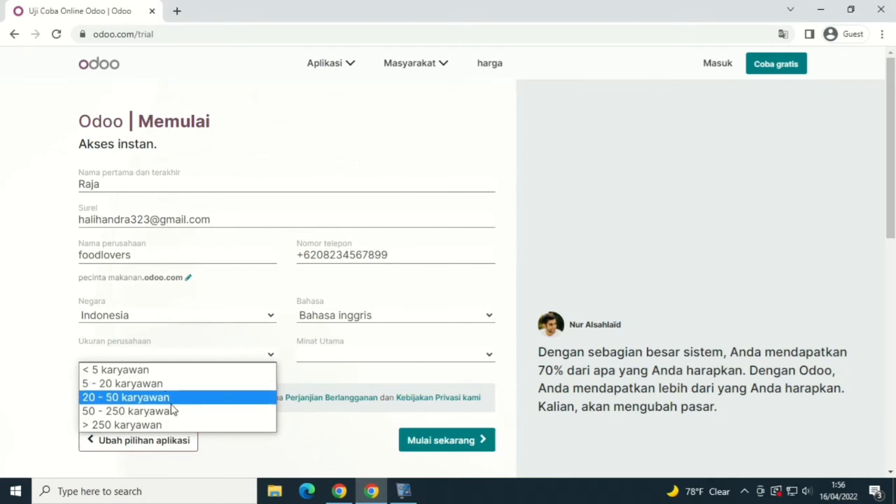
left_click(196, 372)
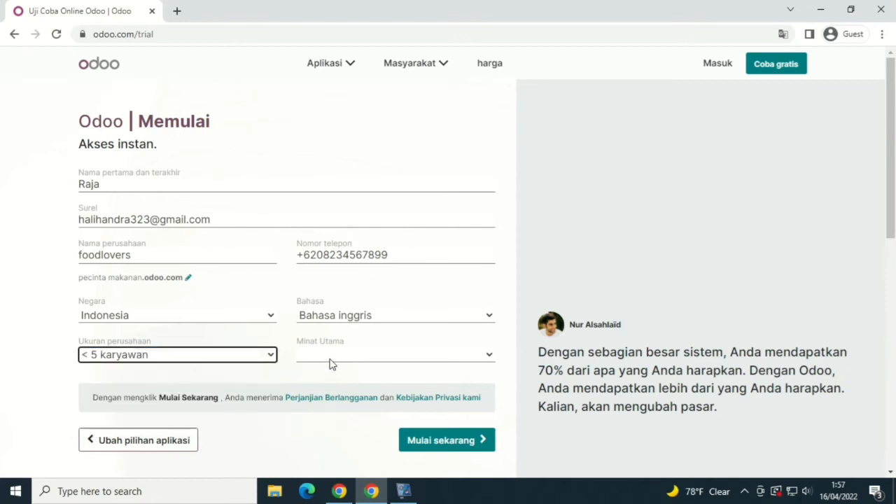
left_click(356, 357)
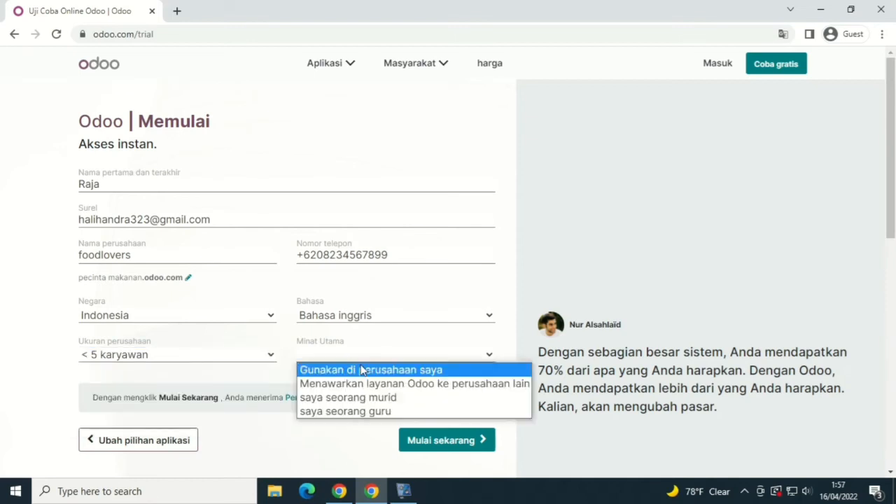
left_click(383, 399)
left_click(460, 443)
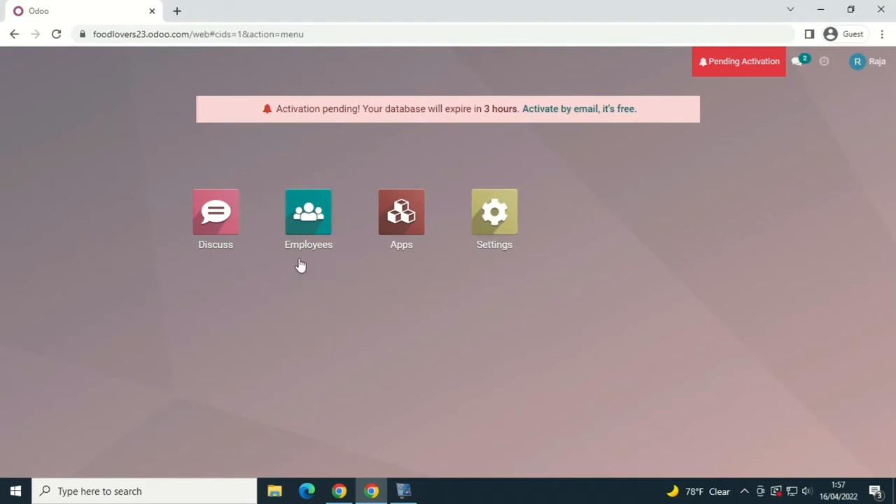
Step: Open the Employees app and have the browser translate the page into Indonesian
left_click(312, 224)
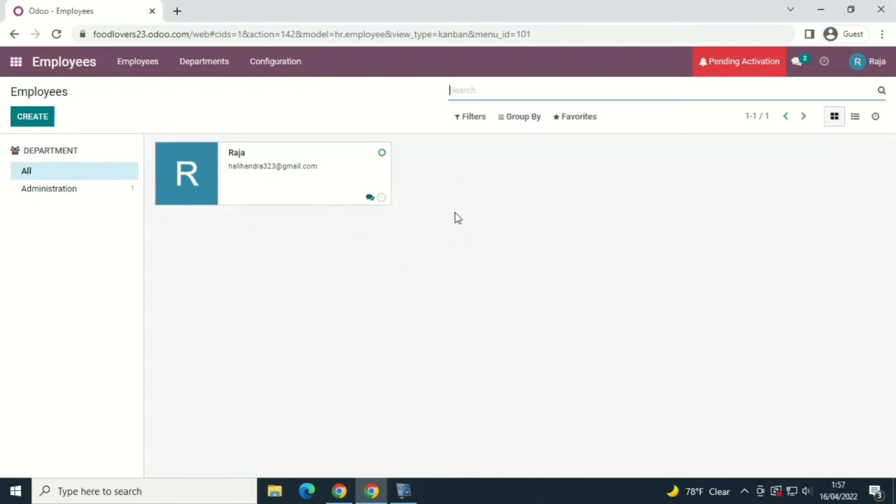
right_click(452, 165)
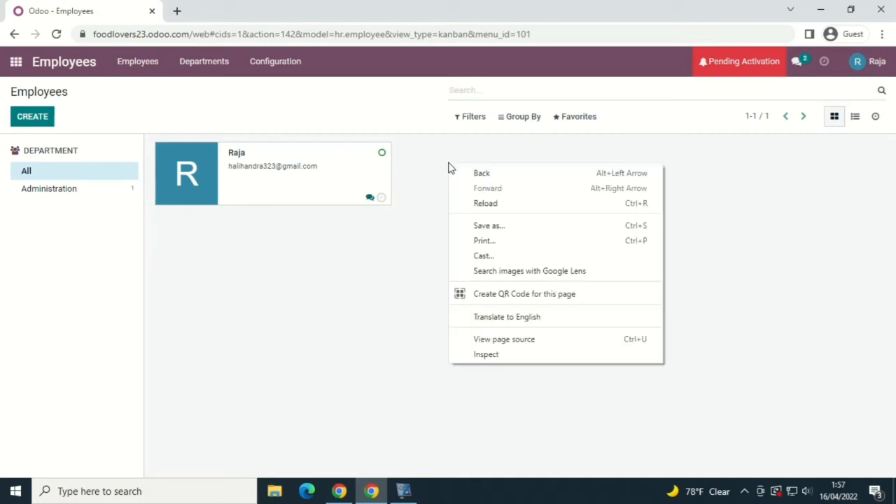
left_click(530, 317)
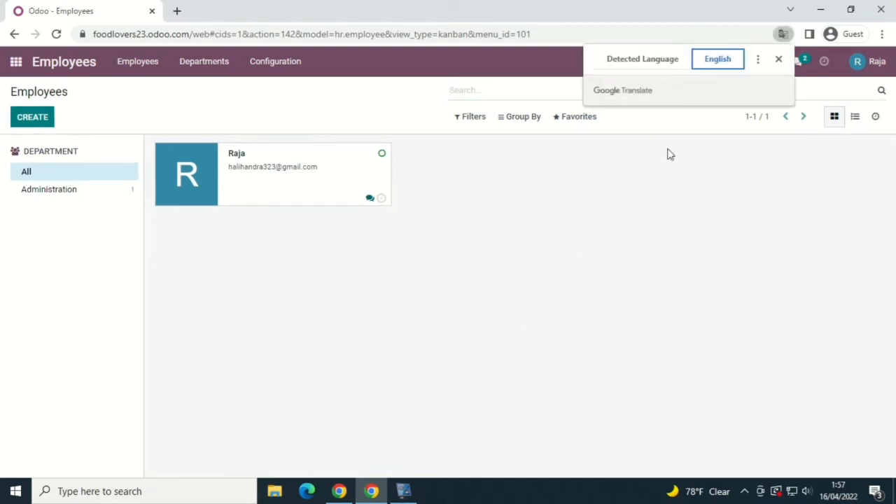
left_click(758, 58)
left_click(726, 81)
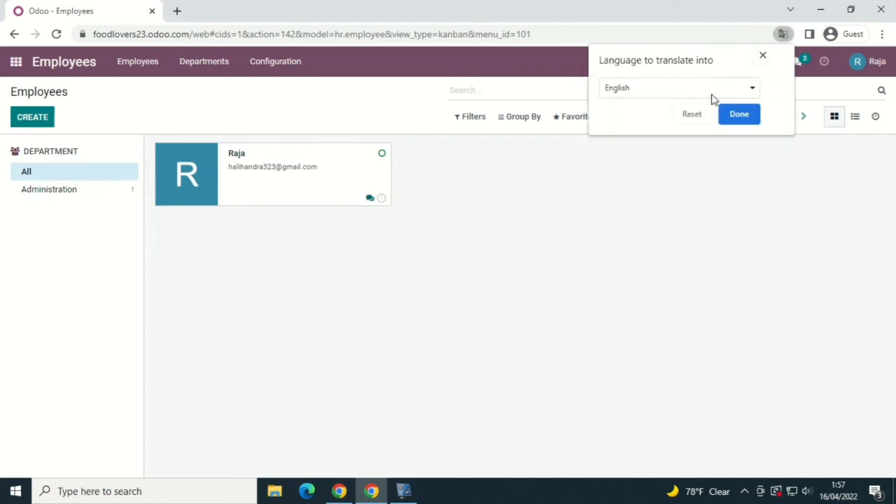
left_click(716, 91)
scroll(452, 393, "down", 5)
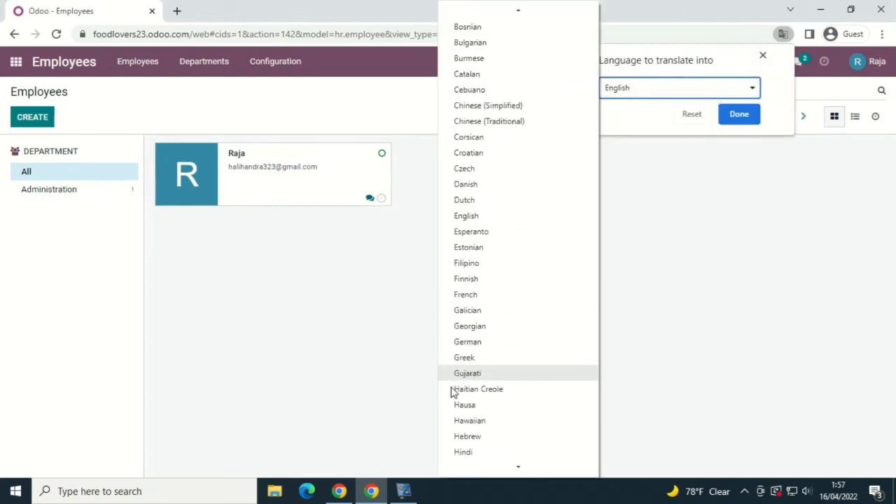
scroll(452, 392, "down", 1)
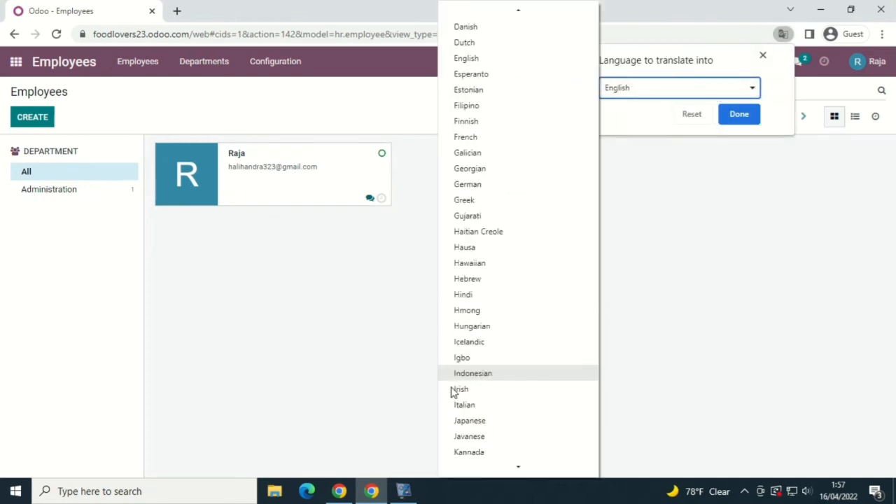
left_click(487, 373)
left_click(714, 120)
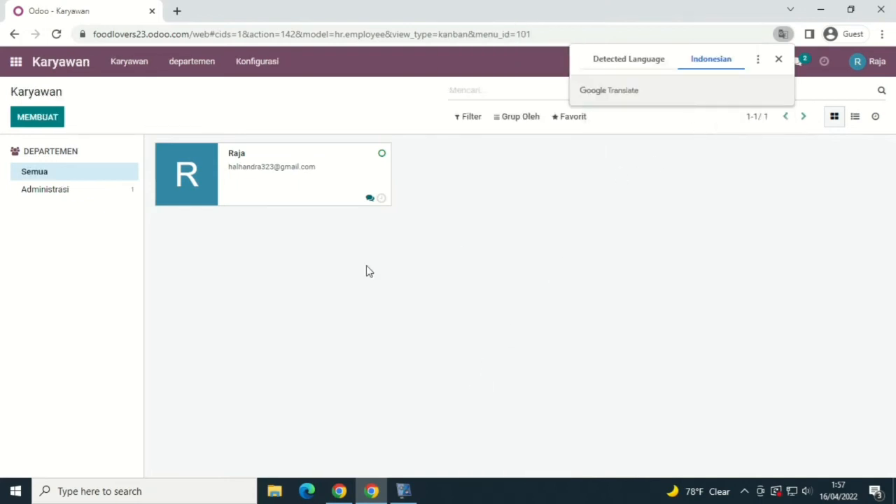
Step: Create a new employee with a name, job position kasir, mobile, office phone and work email
left_click(49, 123)
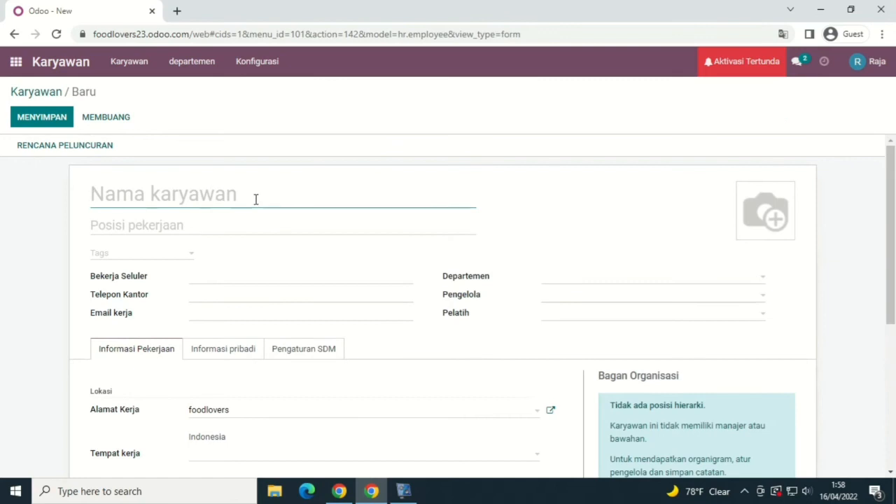
type("Caca")
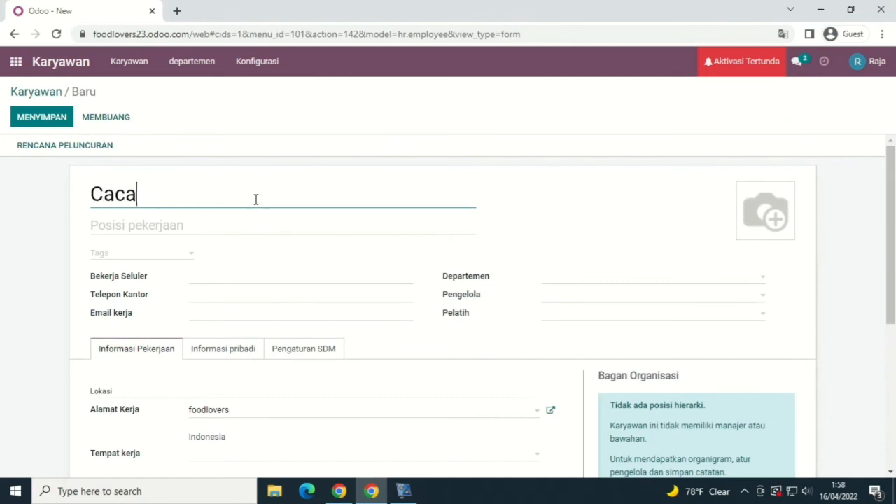
left_click(271, 221)
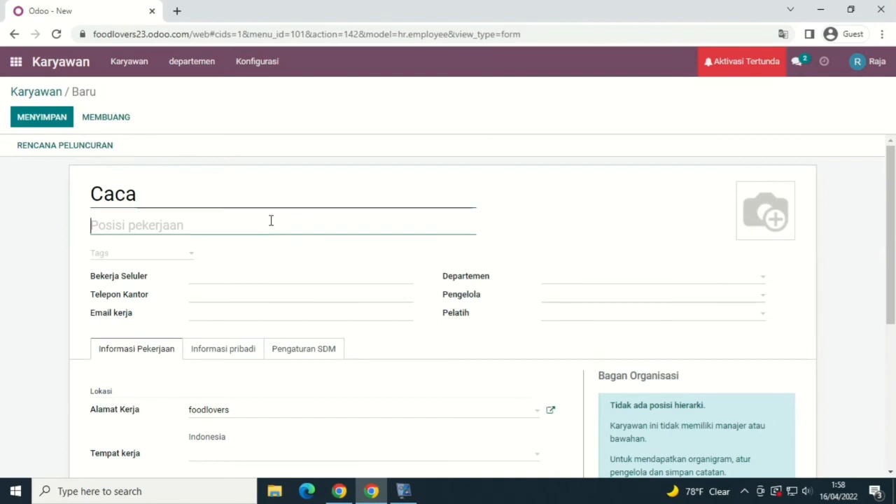
type("kasir")
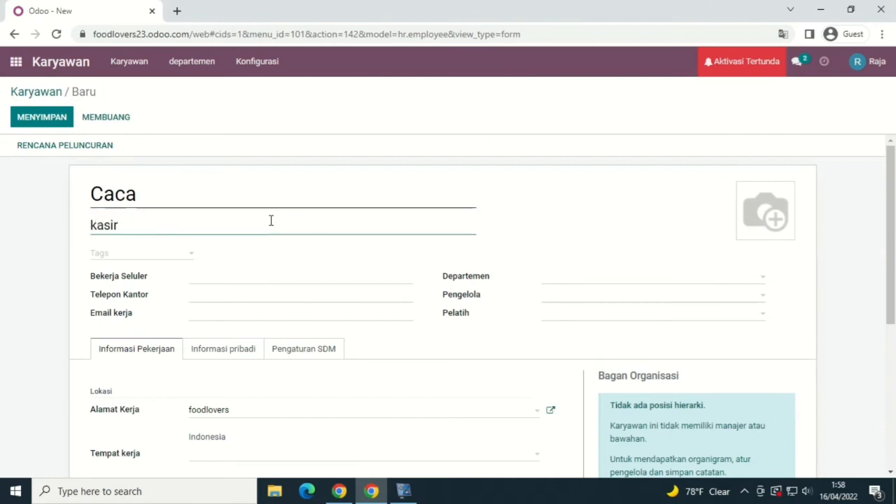
left_click(276, 274)
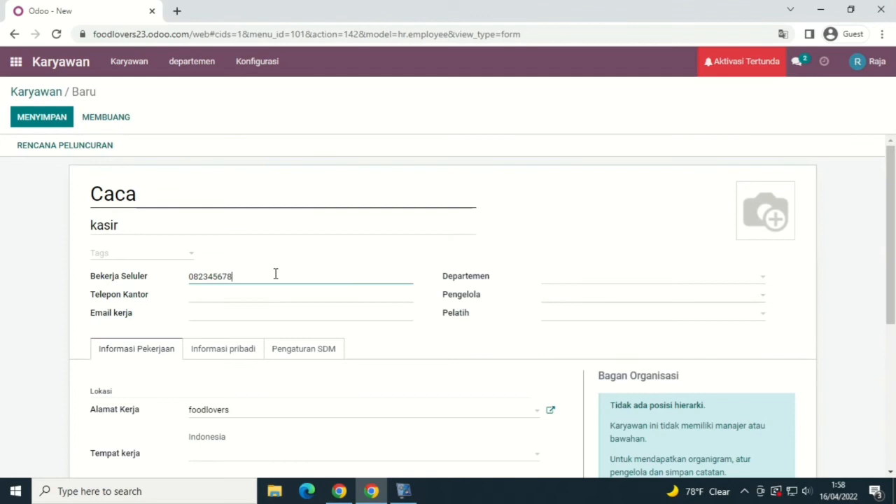
left_click(273, 293)
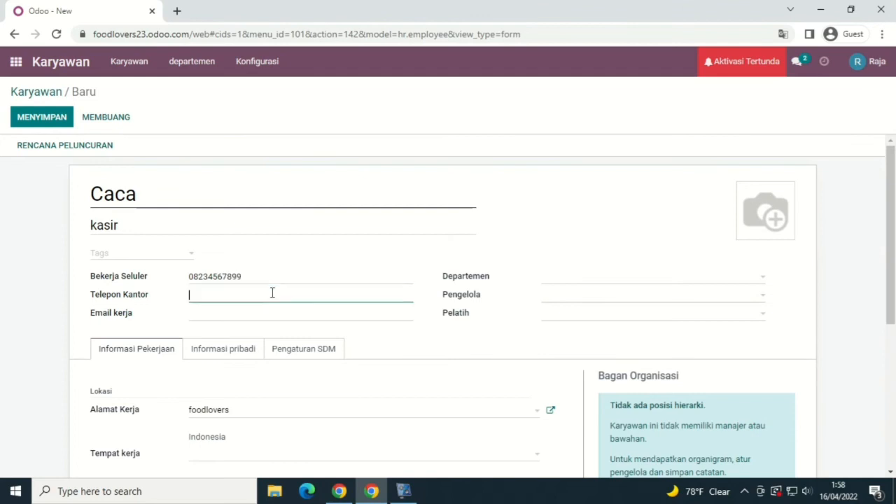
type("0123")
left_click(276, 314)
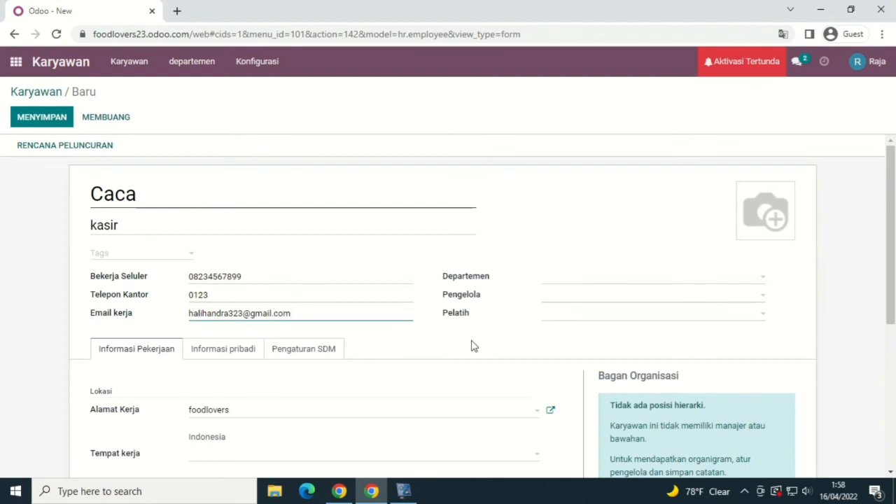
Step: Create work location Pekanbaru, assign department Administrasi, and start typing a manager name
left_click(327, 457)
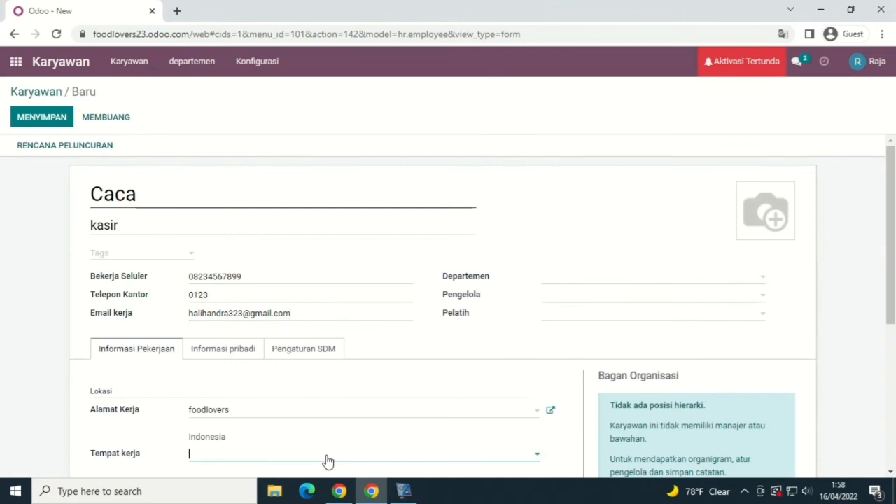
type("Pekanbaru")
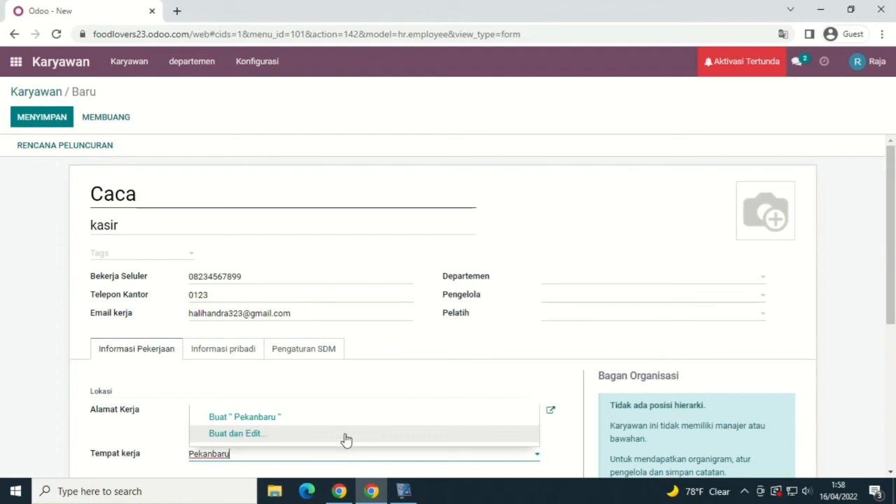
left_click(365, 418)
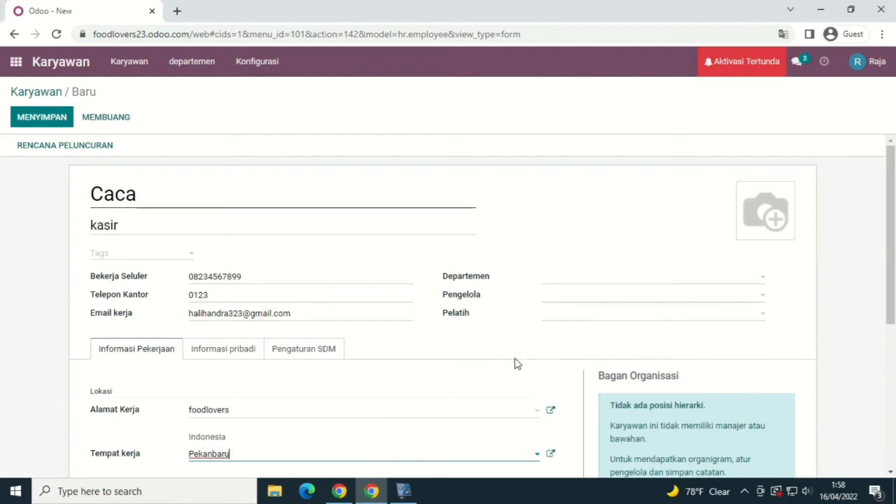
left_click(648, 282)
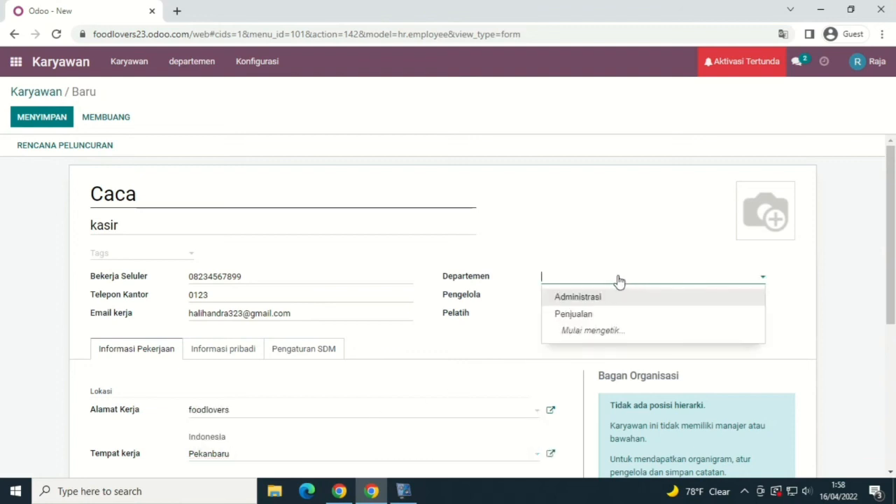
left_click(615, 297)
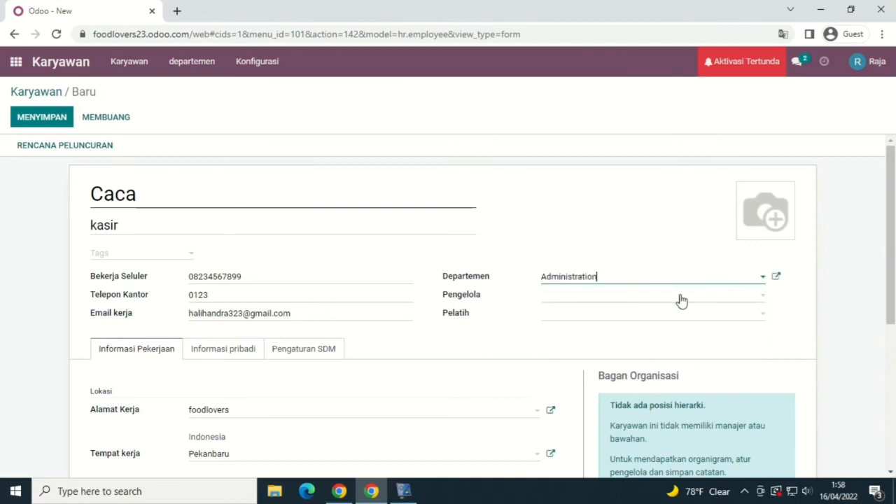
left_click(742, 303)
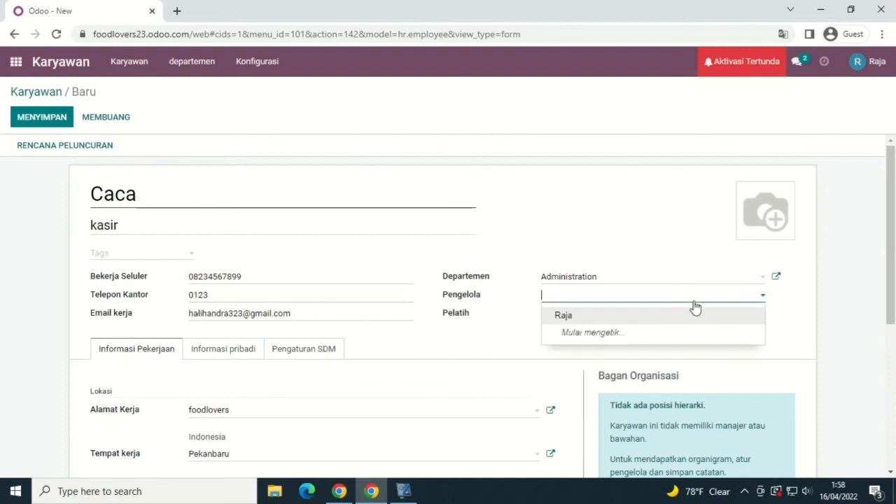
type("Caca")
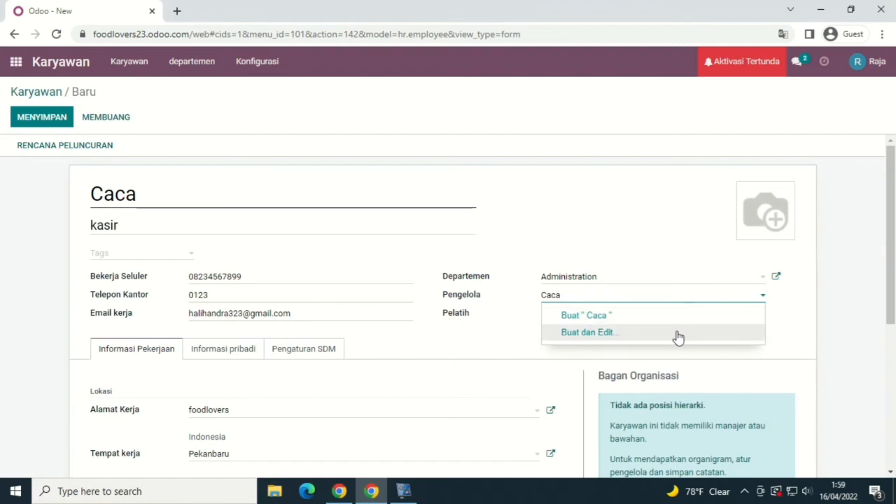
Step: Create a new manager record with a job title and the Administration department, and save it
left_click(616, 334)
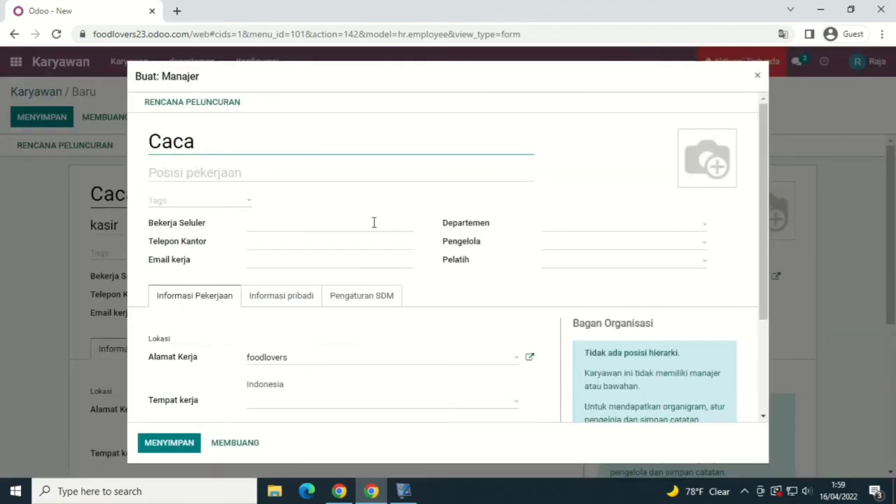
left_click(433, 173)
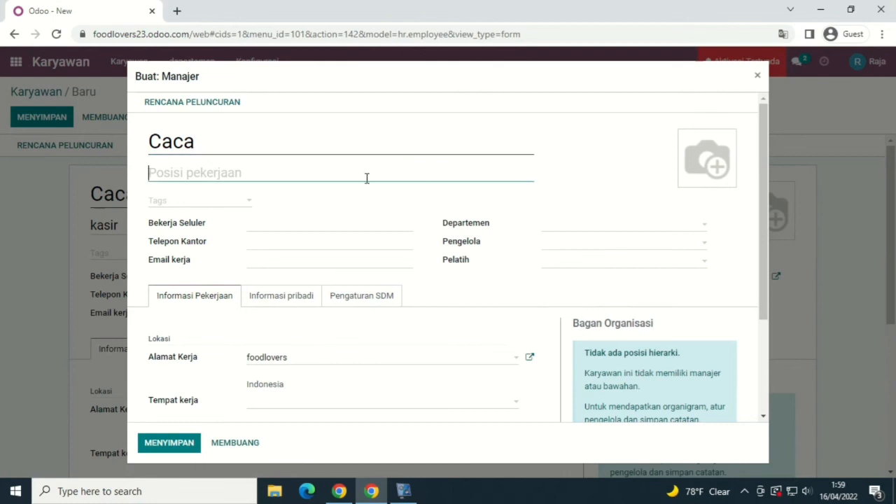
type("kasir")
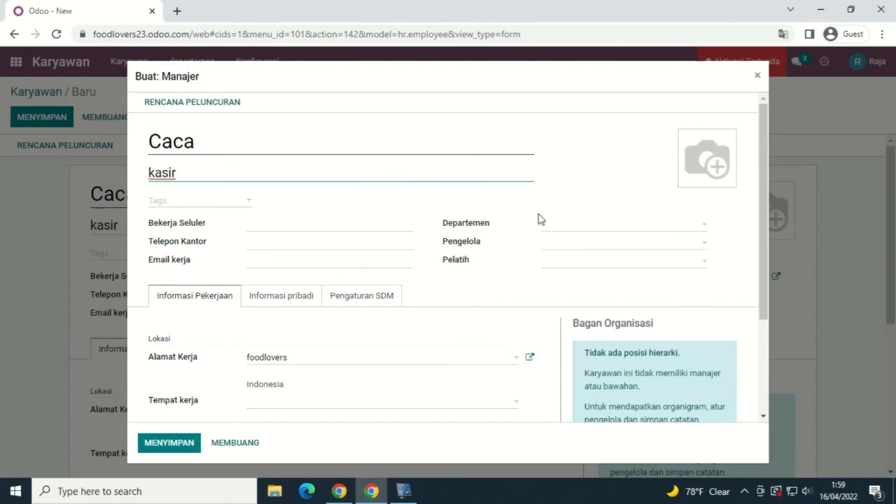
left_click(599, 231)
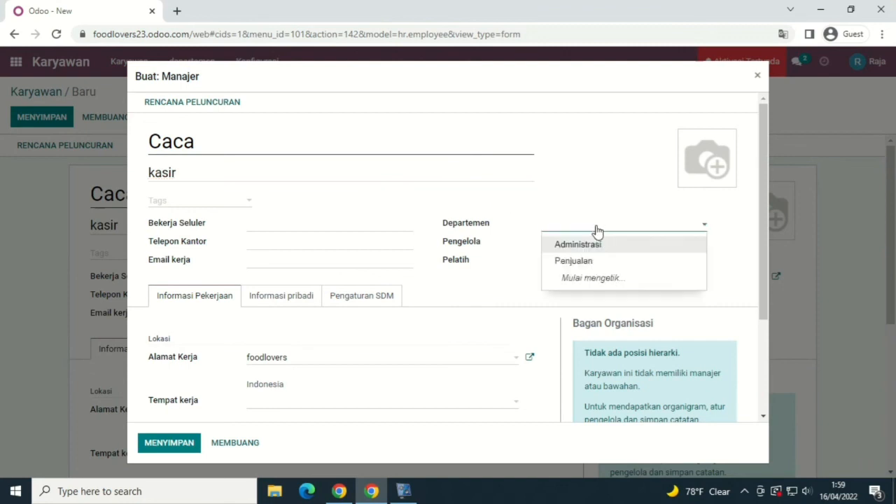
left_click(600, 244)
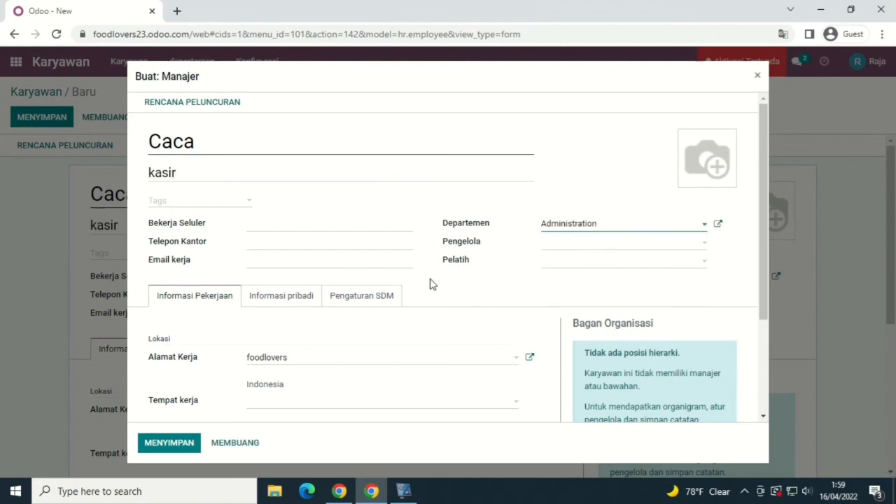
left_click(173, 447)
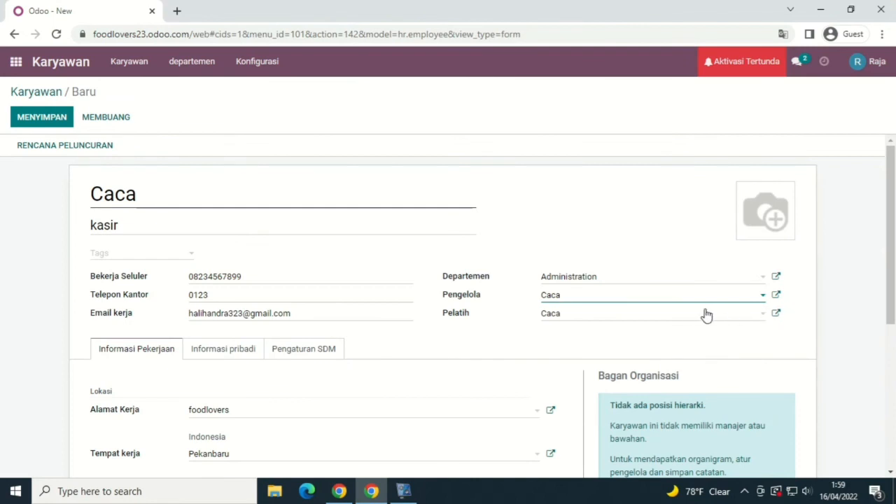
Step: Rename the coach record to the store manager's name with job title Manajer and save it
left_click(778, 315)
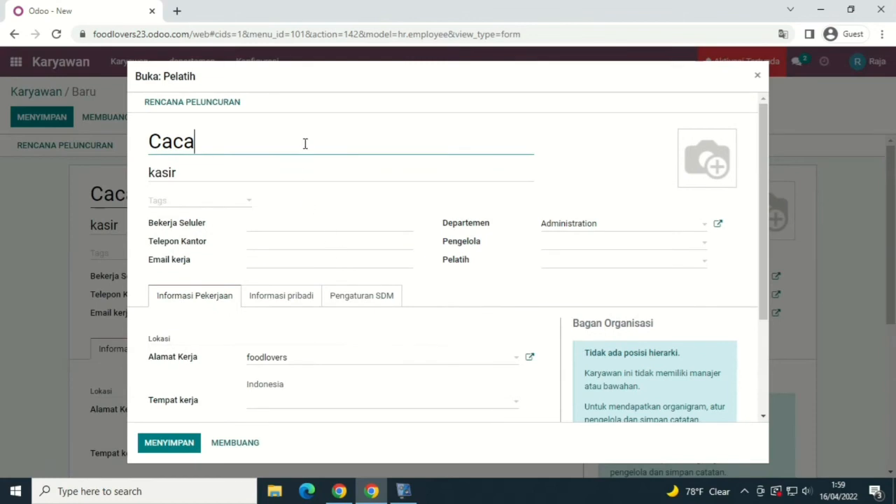
key("BackSpace")
key("BackSpace")
key("BackSpace")
key("BackSpace")
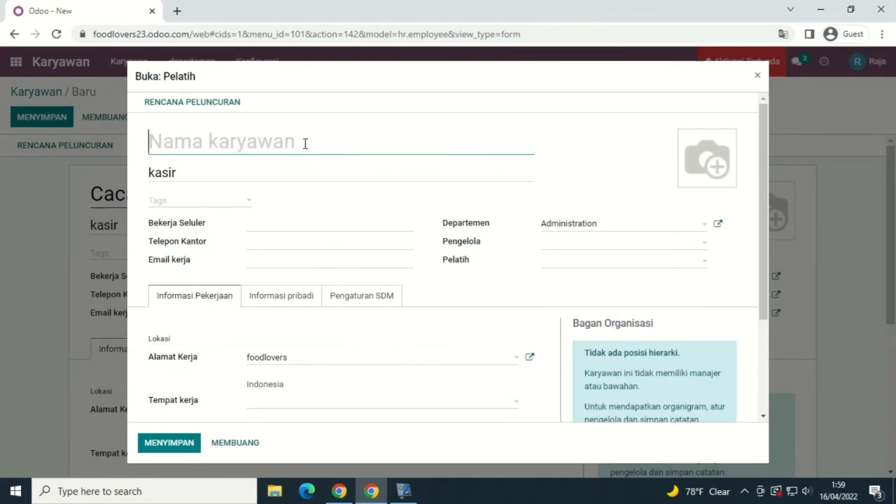
type("Raja")
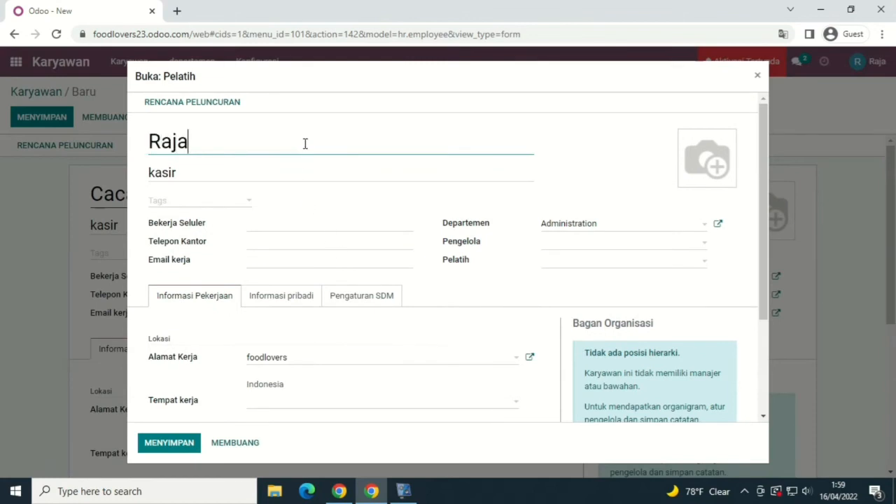
left_click(307, 172)
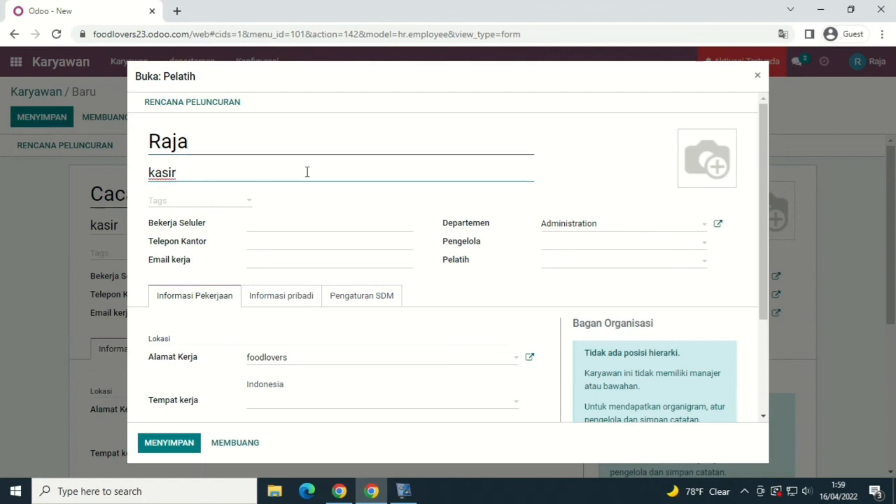
key("BackSpace")
key("BackSpace")
key("BackSpace")
key("BackSpace")
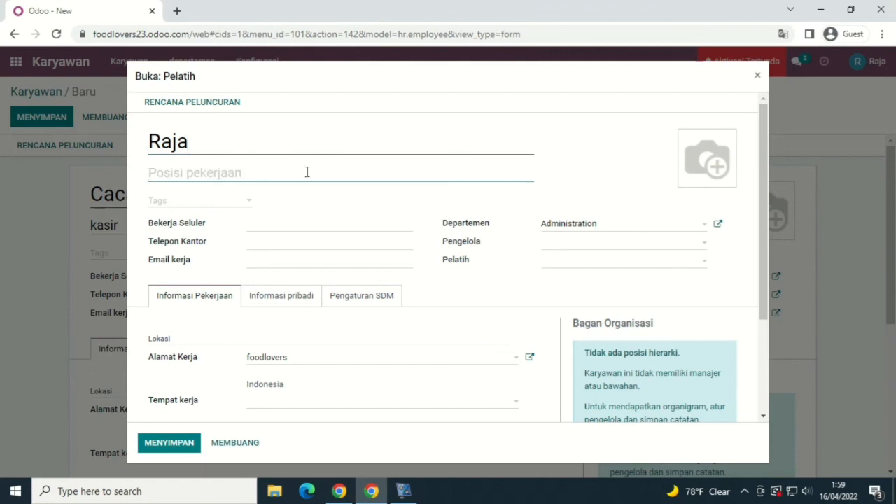
type("Manajer")
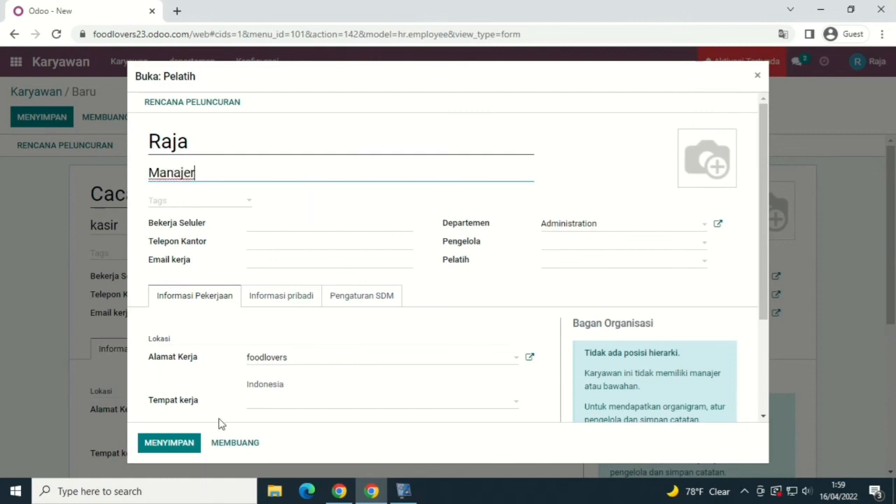
left_click(197, 442)
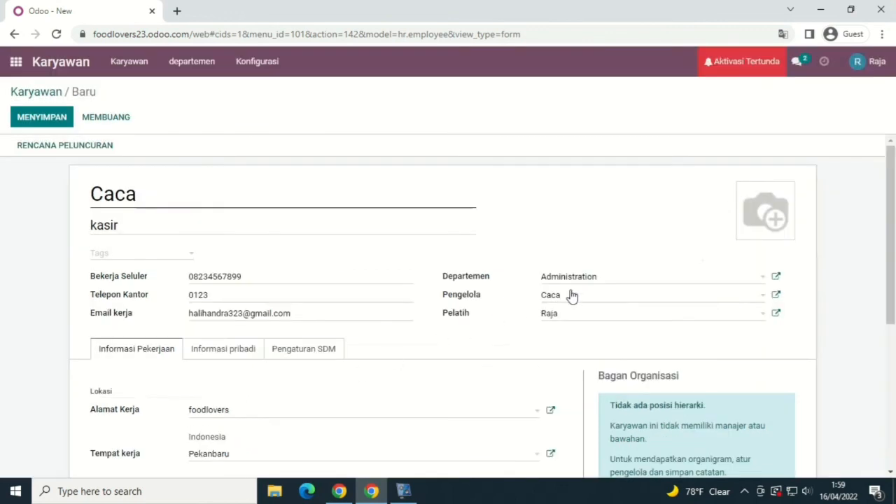
Step: Save the cashier's employee form and check the org chart shows the Manajer as superior
scroll(583, 293, "down", 3)
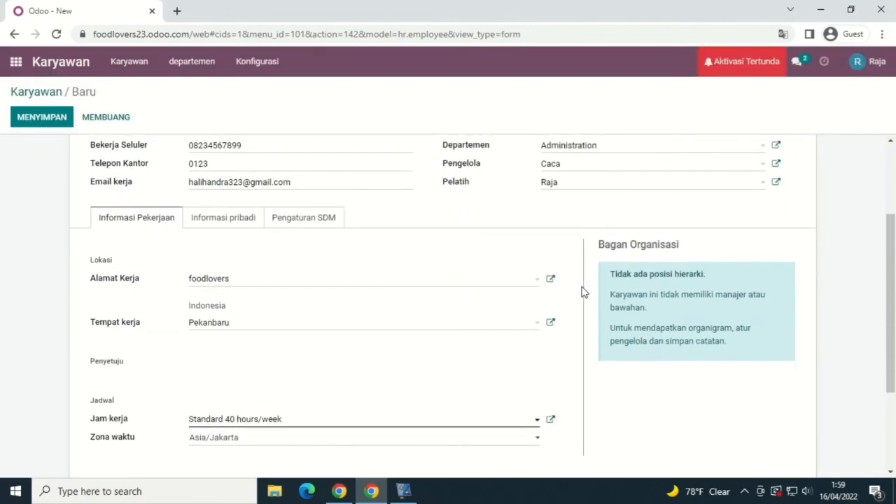
scroll(583, 293, "up", 3)
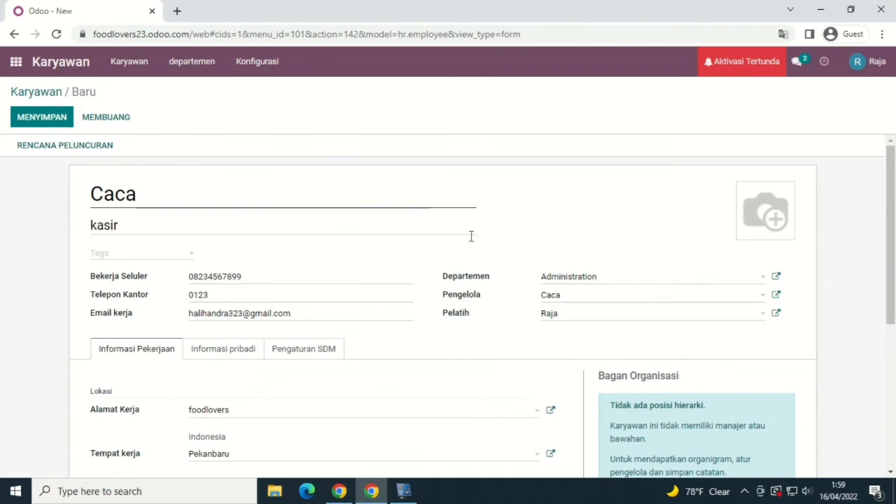
scroll(351, 287, "down", 1)
scroll(347, 280, "up", 1)
left_click(21, 122)
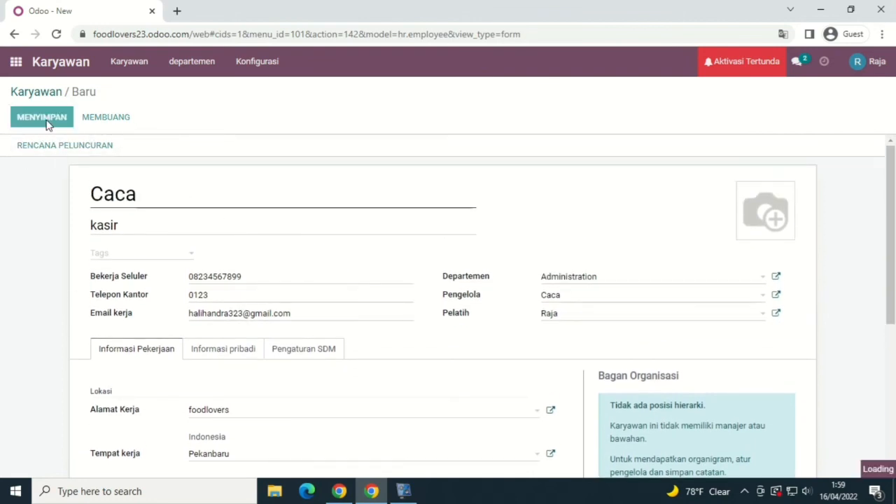
scroll(332, 350, "down", 1)
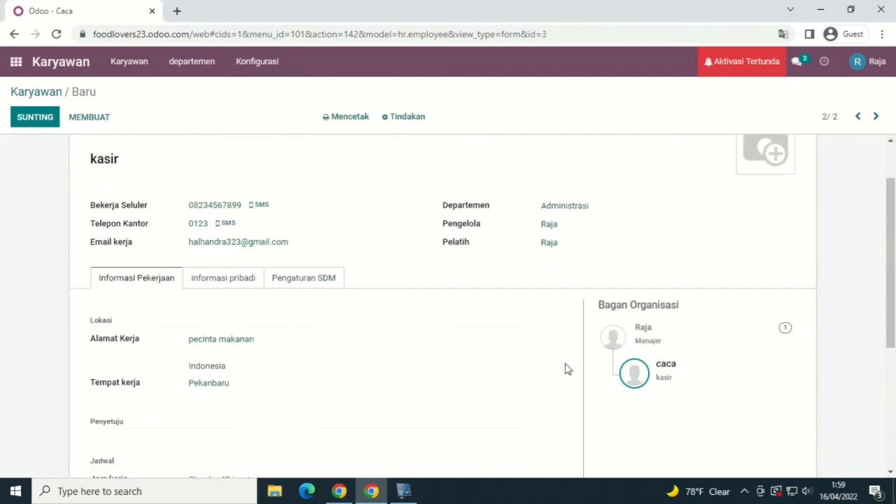
scroll(553, 335, "up", 1)
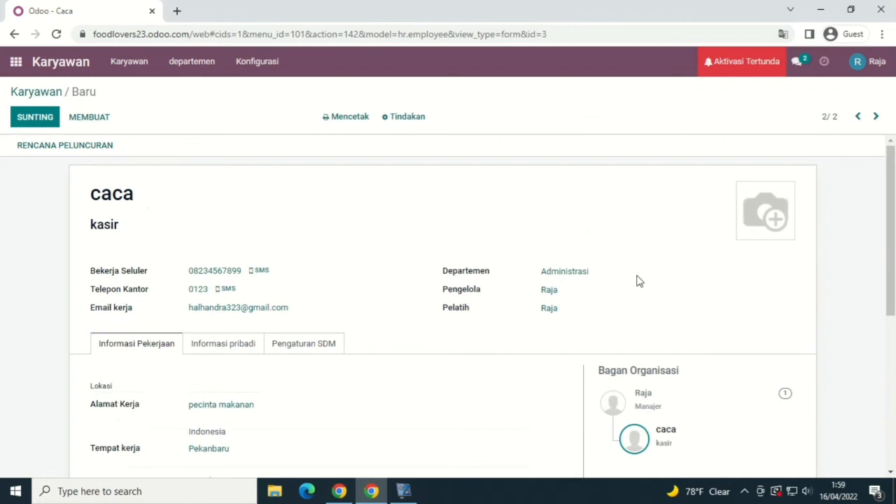